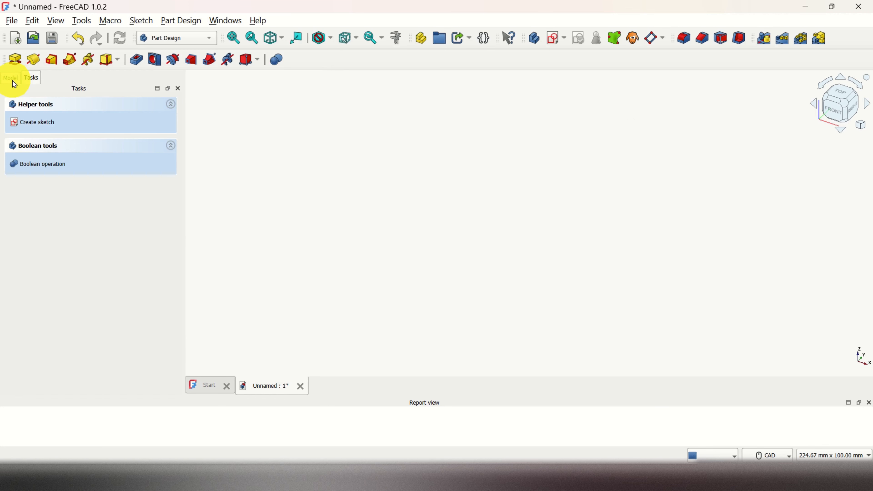
Step: Switch to the model tree and create a new sketch in the Body
{"action": "left_click", "coordinate": [14, 84]}
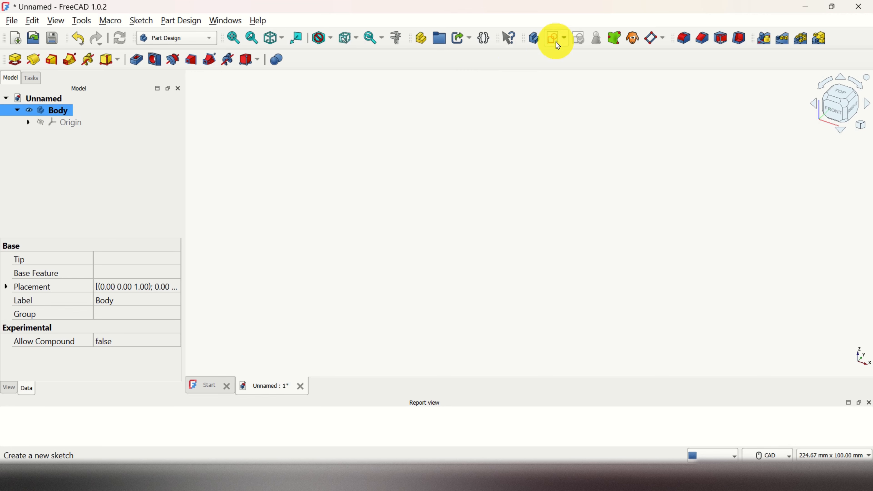
{"action": "left_click", "coordinate": [151, 26]}
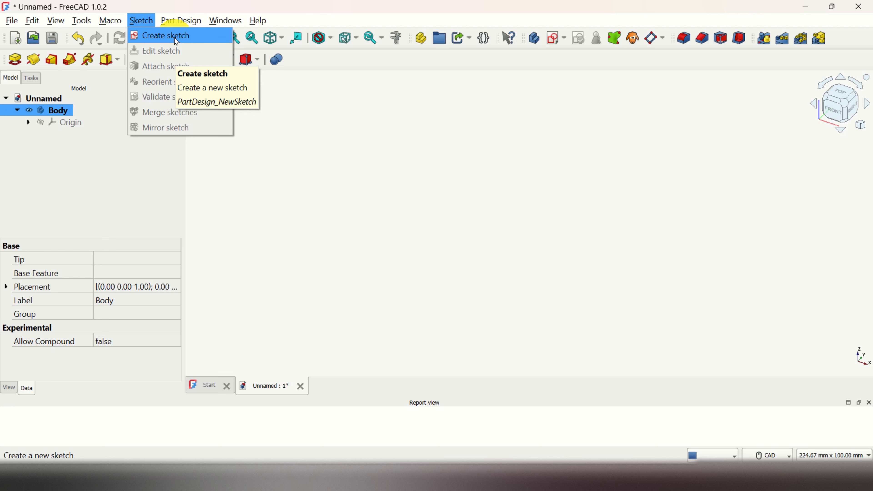
{"action": "left_click", "coordinate": [555, 36]}
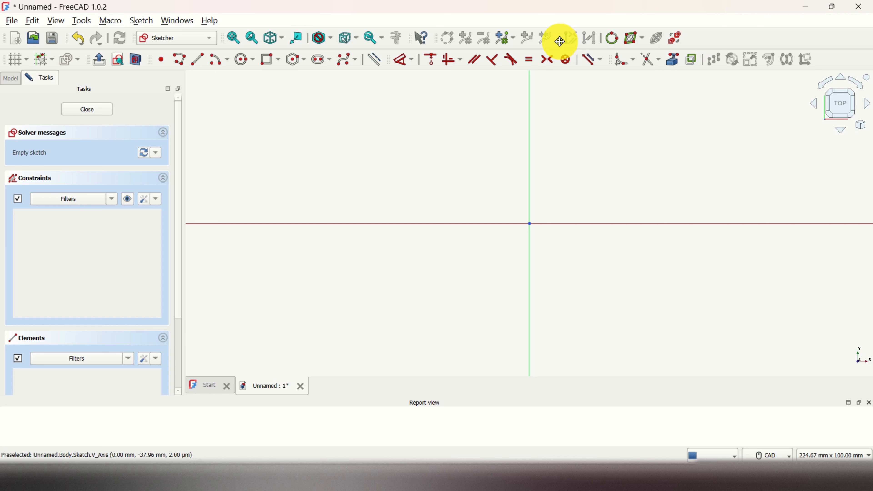
Step: Rearrange the Sketcher toolbars so all their tools fit in the toolbar area
{"action": "left_click_drag", "start_coordinate": [560, 39], "coordinate": [609, 39]}
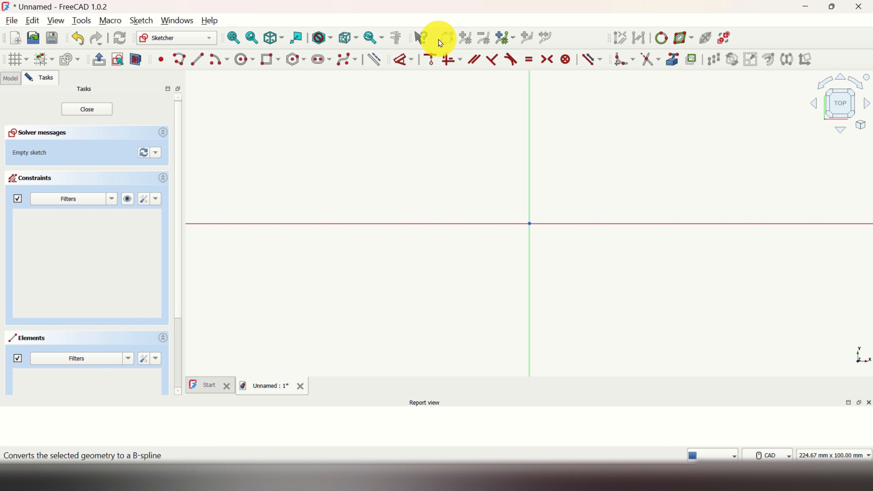
{"action": "left_click_drag", "start_coordinate": [441, 37], "coordinate": [474, 37]}
{"action": "mouse_move", "coordinate": [609, 63]}
{"action": "left_mouse_down"}
{"action": "mouse_move", "coordinate": [558, 90]}
{"action": "mouse_move", "coordinate": [596, 83]}
{"action": "mouse_move", "coordinate": [626, 61]}
{"action": "mouse_move", "coordinate": [619, 63]}
{"action": "left_mouse_up"}
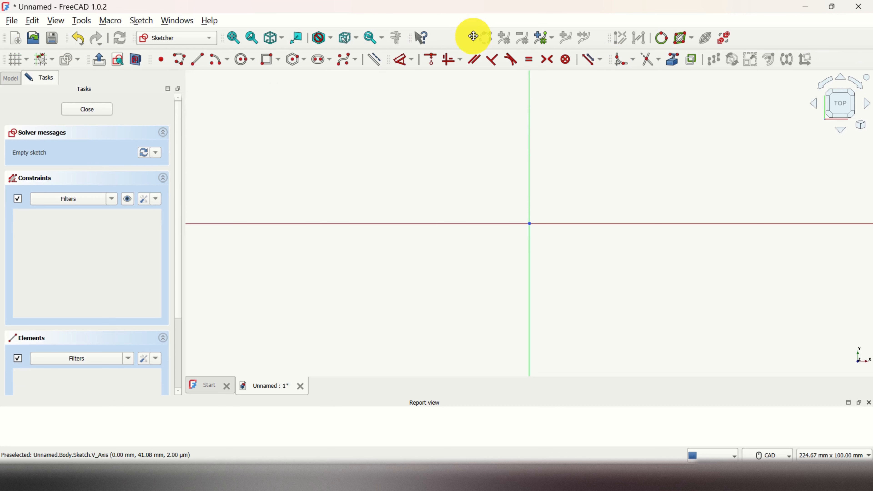
{"action": "left_click_drag", "start_coordinate": [473, 36], "coordinate": [457, 35]}
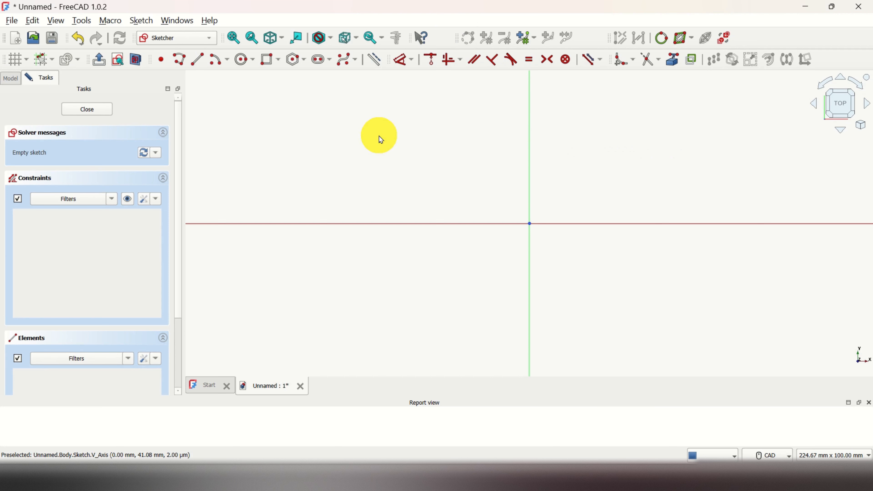
Step: Turn on the sketch grid, set its spacing to 5 mm, and review the snap to grid and snap to objects options
{"action": "left_click", "coordinate": [19, 62]}
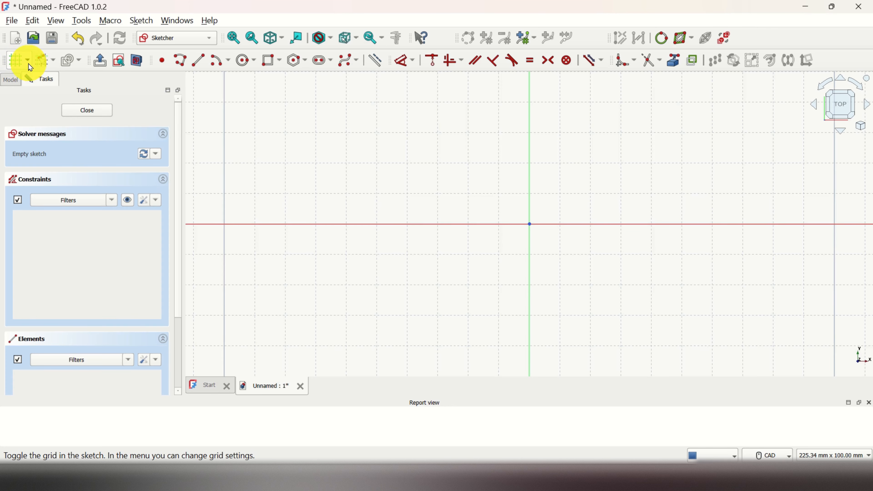
{"action": "left_click", "coordinate": [28, 63]}
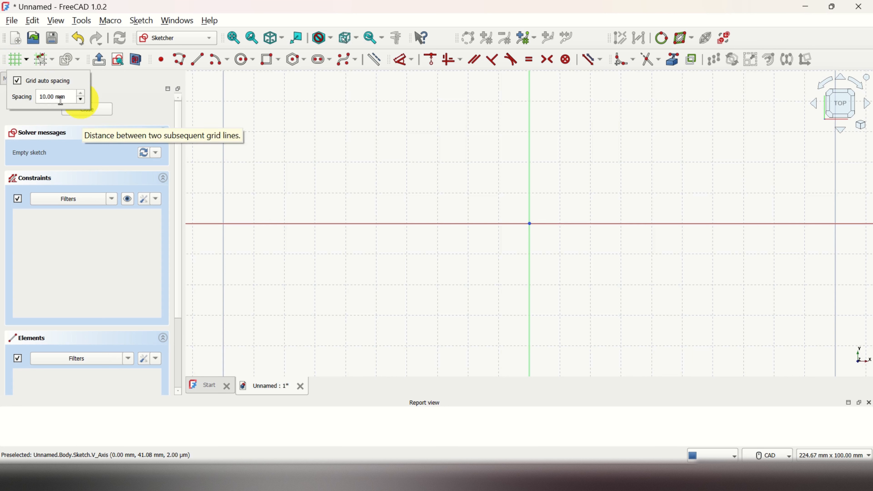
{"action": "key", "text": "BackSpace"}
{"action": "key", "text": "BackSpace"}
{"action": "type", "text": "5"}
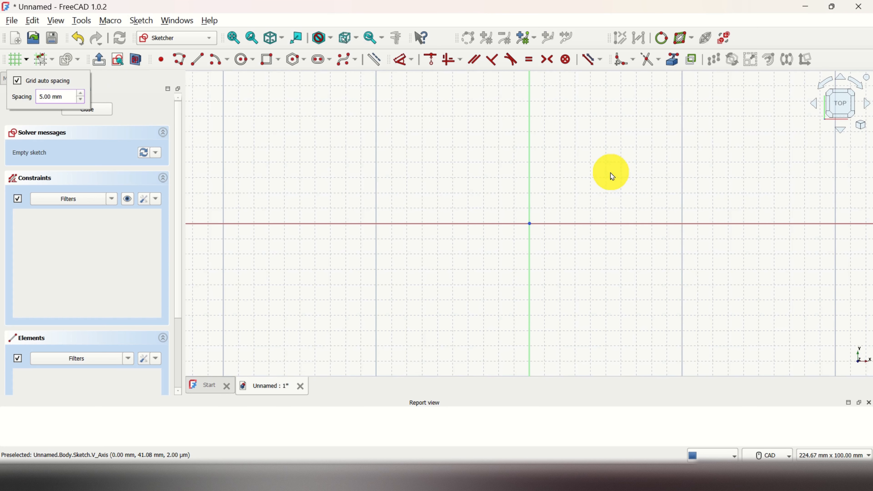
{"action": "left_click", "coordinate": [611, 175]}
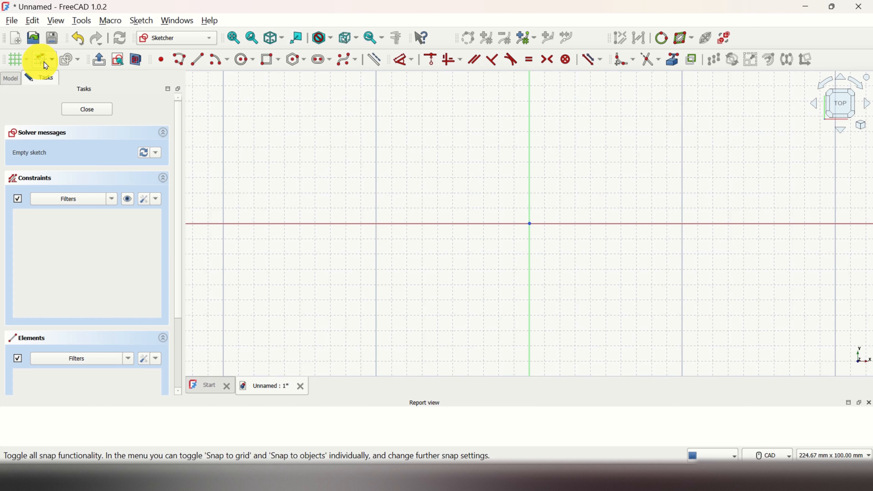
{"action": "left_click", "coordinate": [52, 60]}
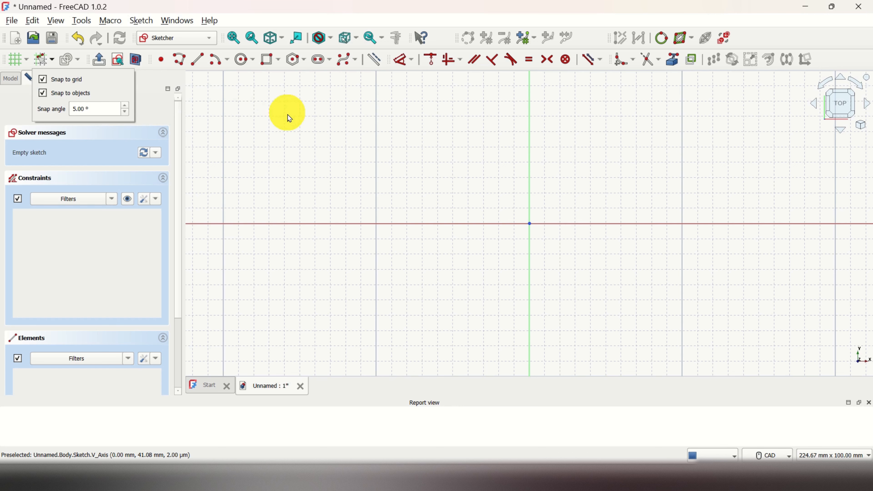
{"action": "left_click", "coordinate": [299, 128]}
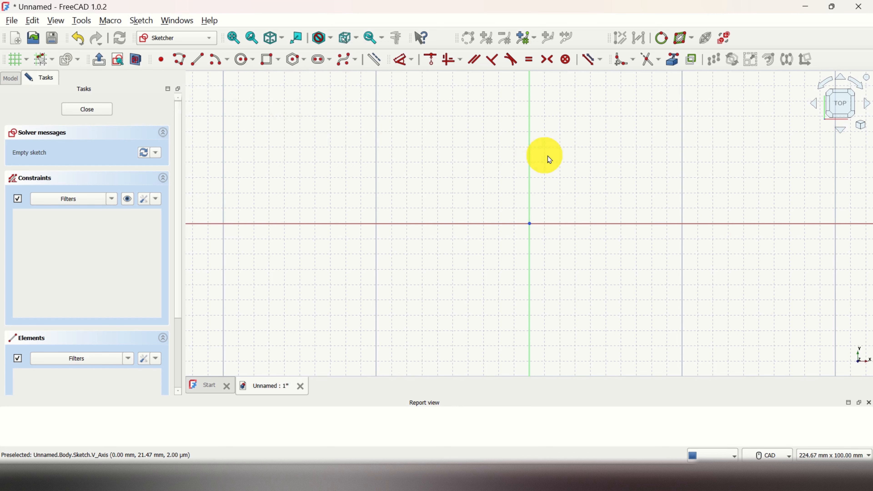
Step: Draw a centered rectangle at the origin, about 110 mm wide and 50 mm high
{"action": "scroll", "coordinate": [639, 169], "scroll_direction": "up", "scroll_amount": 1}
{"action": "scroll", "coordinate": [641, 172], "scroll_direction": "up", "scroll_amount": 1}
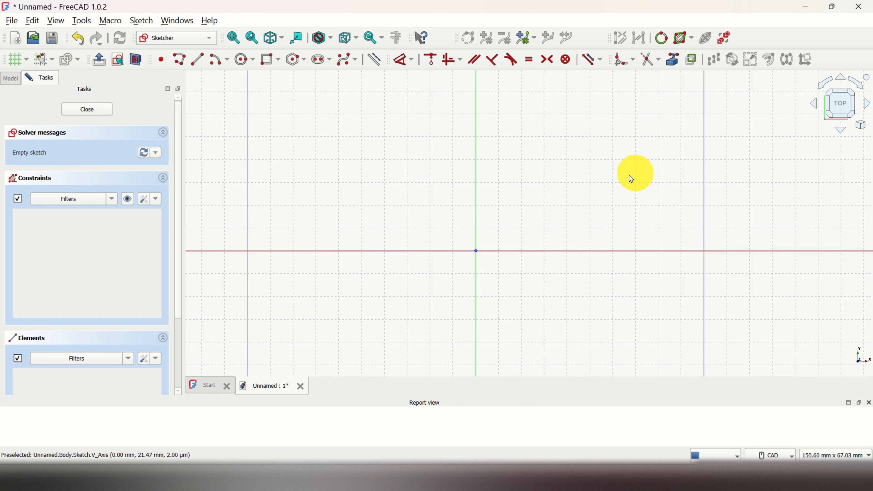
{"action": "scroll", "coordinate": [562, 193], "scroll_direction": "down", "scroll_amount": 1}
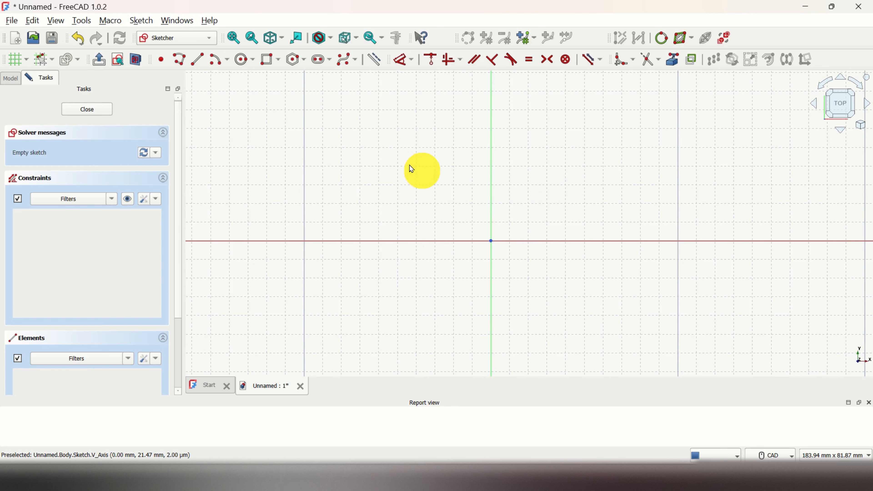
{"action": "left_click", "coordinate": [279, 64]}
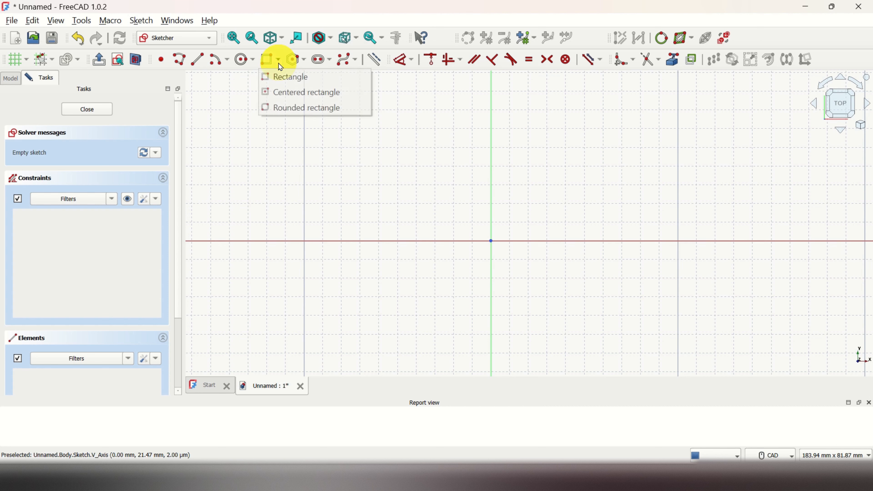
{"action": "left_click", "coordinate": [305, 92]}
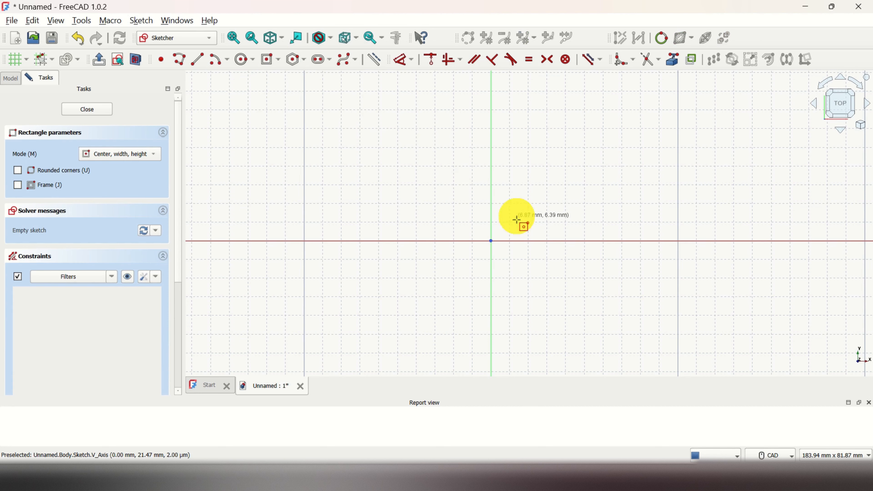
{"action": "left_click", "coordinate": [492, 240]}
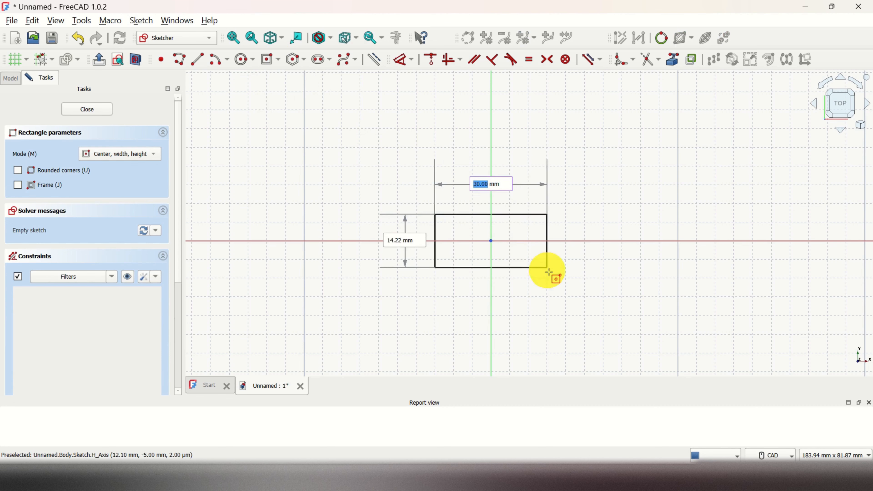
{"action": "left_click", "coordinate": [696, 335]}
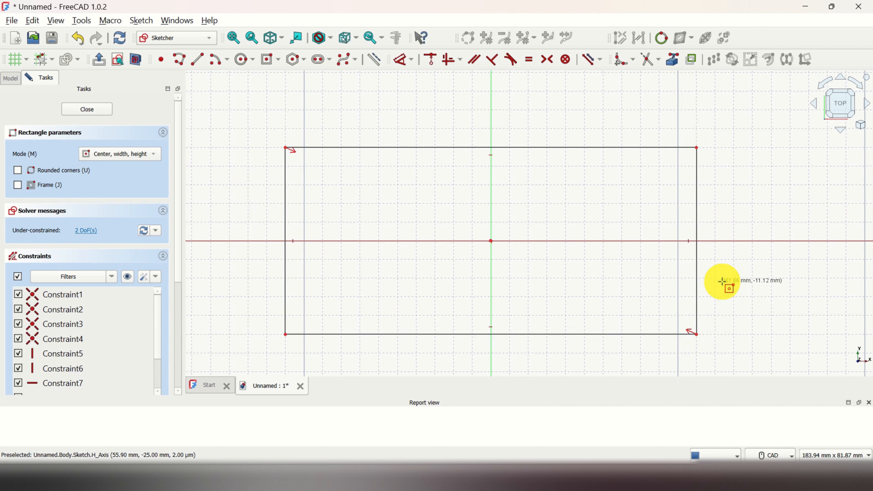
{"action": "key", "text": "Escape"}
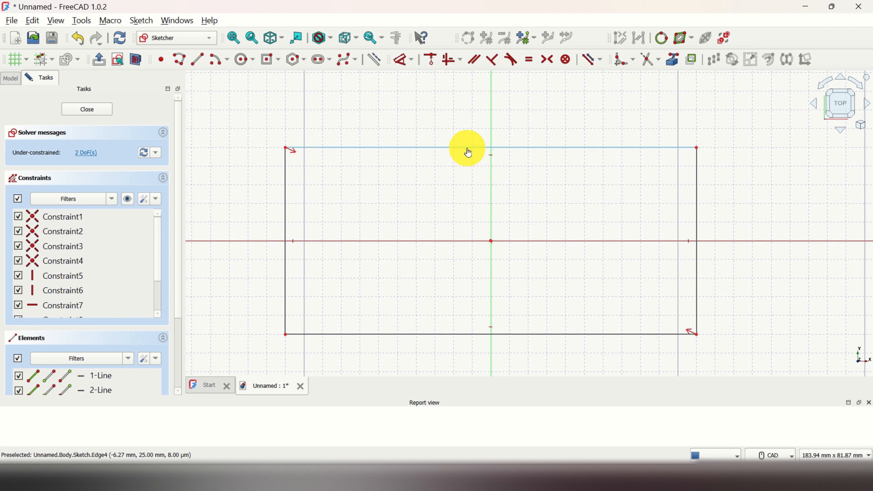
Step: Drag the rectangle's top edge, left edge and top-left corner to resize it freely
{"action": "left_click_drag", "start_coordinate": [468, 152], "coordinate": [492, 120]}
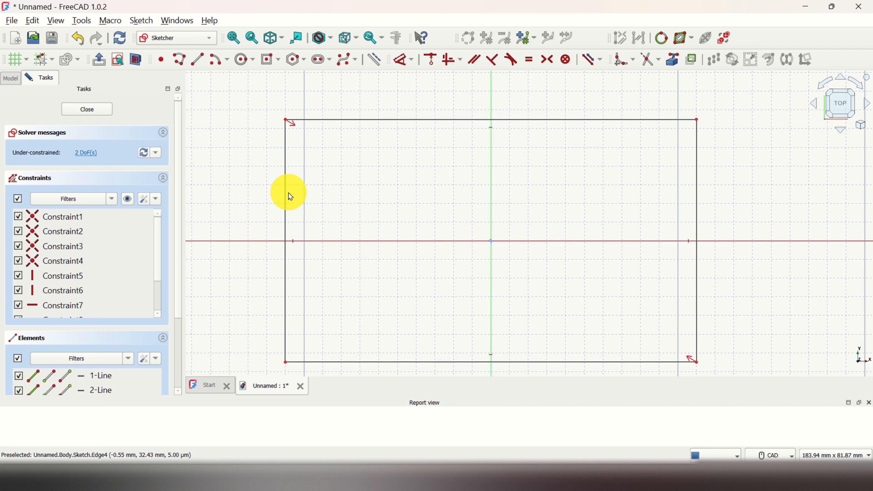
{"action": "left_click_drag", "start_coordinate": [288, 193], "coordinate": [275, 208]}
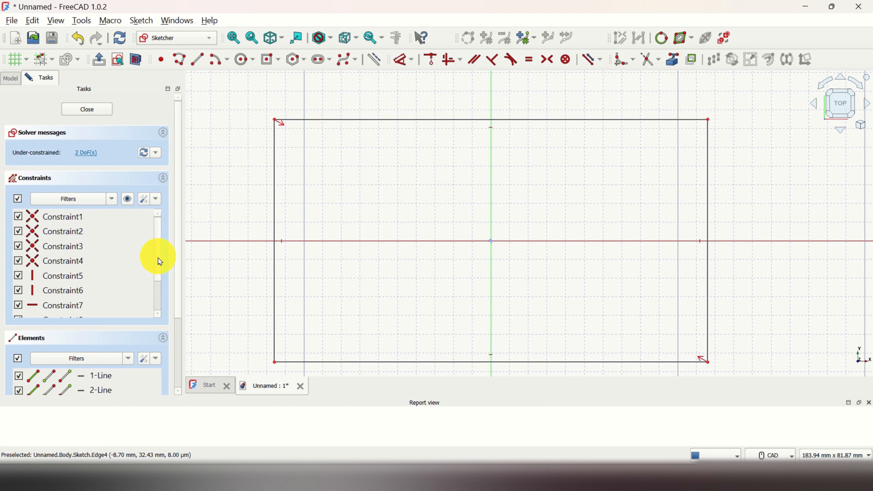
{"action": "left_click_drag", "start_coordinate": [160, 262], "coordinate": [162, 236]}
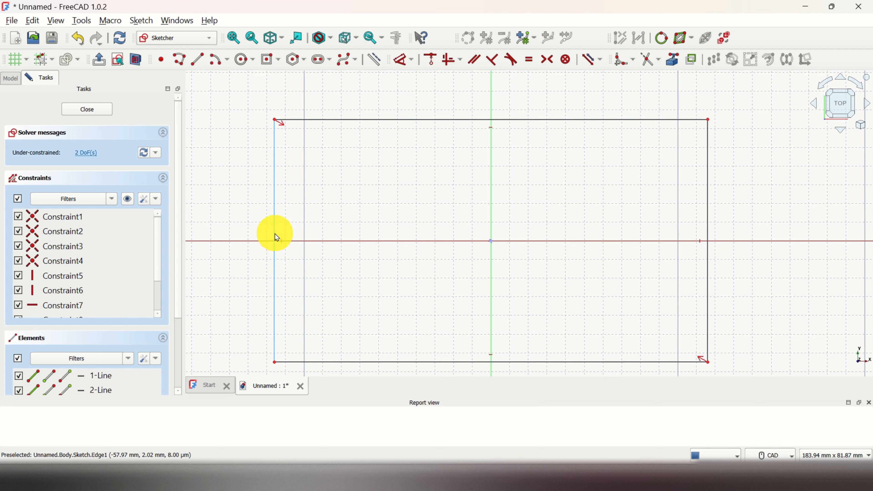
{"action": "left_click", "coordinate": [708, 232]}
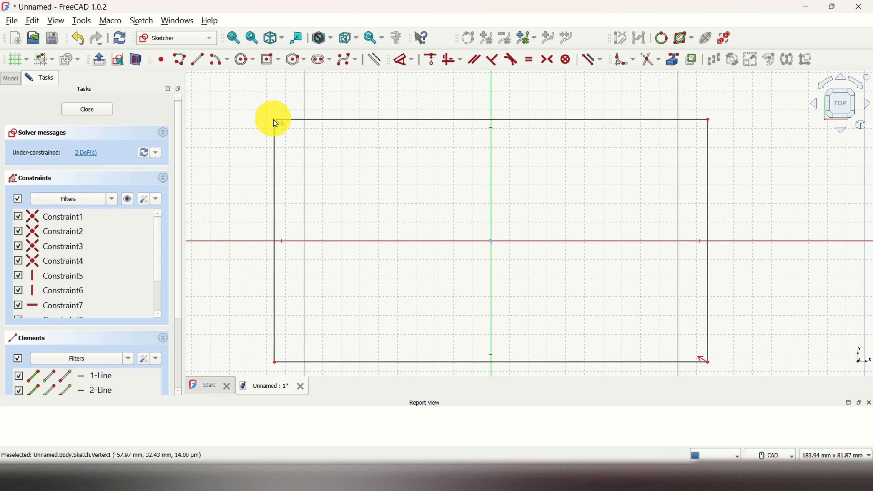
{"action": "left_click_drag", "start_coordinate": [279, 121], "coordinate": [326, 158]}
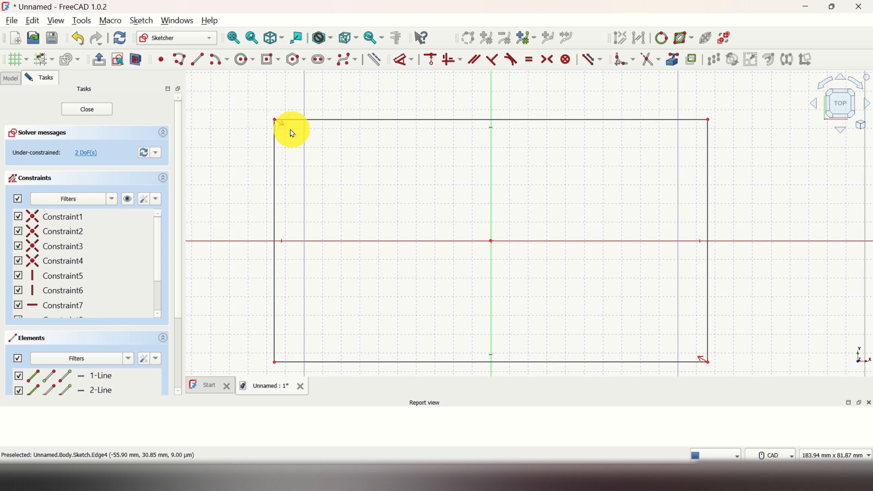
{"action": "left_click_drag", "start_coordinate": [274, 121], "coordinate": [320, 145]}
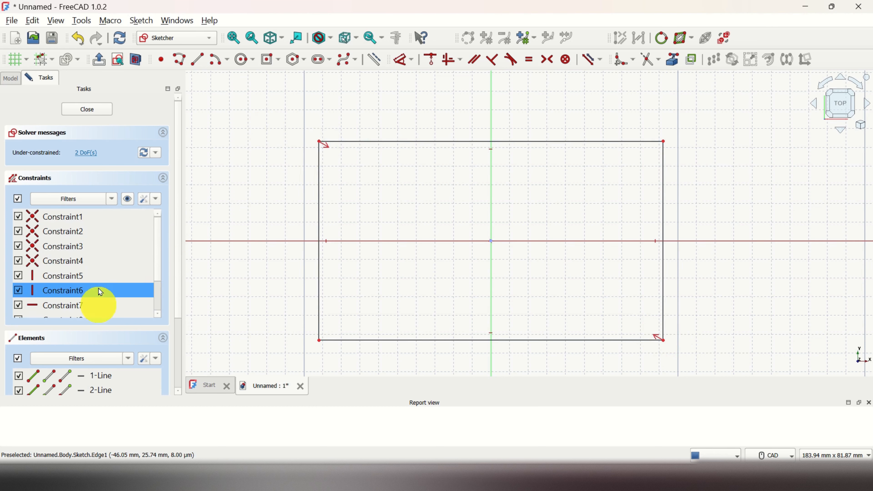
{"action": "scroll", "coordinate": [156, 275], "scroll_direction": "down", "scroll_amount": 1}
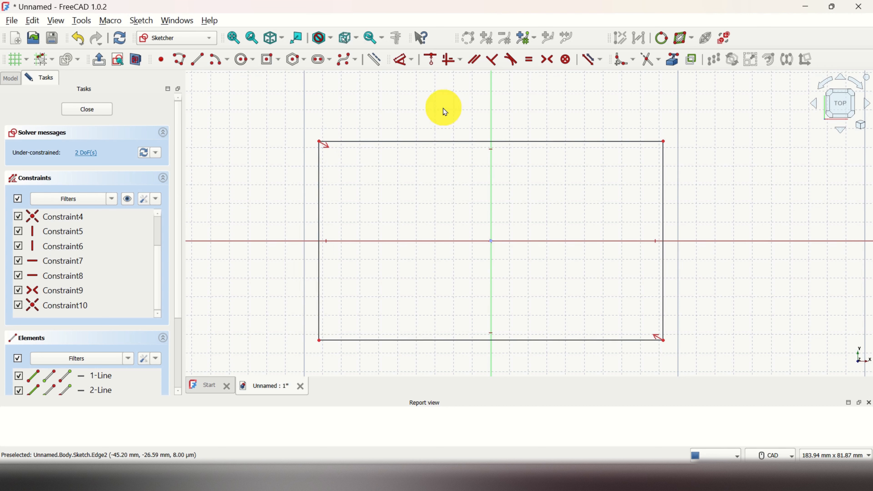
Step: Dimension the rectangle's top edge to 100 mm
{"action": "left_click", "coordinate": [410, 64]}
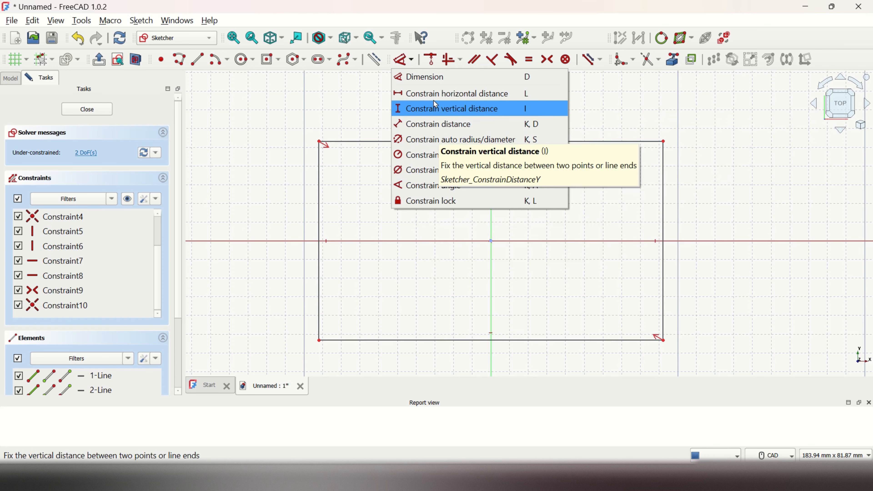
{"action": "left_click", "coordinate": [428, 79]}
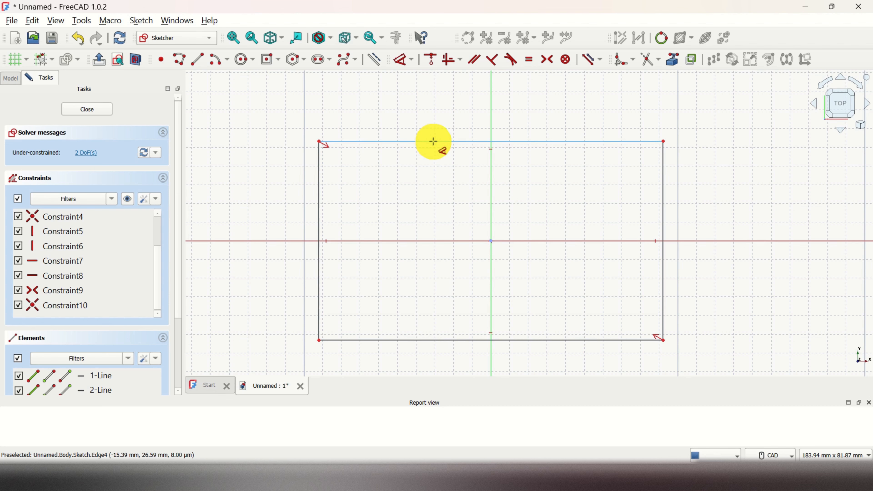
{"action": "left_click", "coordinate": [438, 141]}
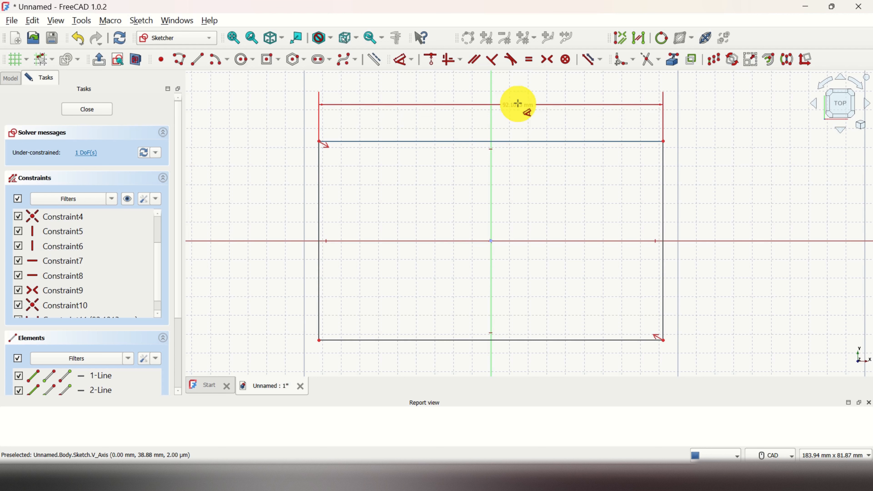
{"action": "left_click", "coordinate": [518, 106]}
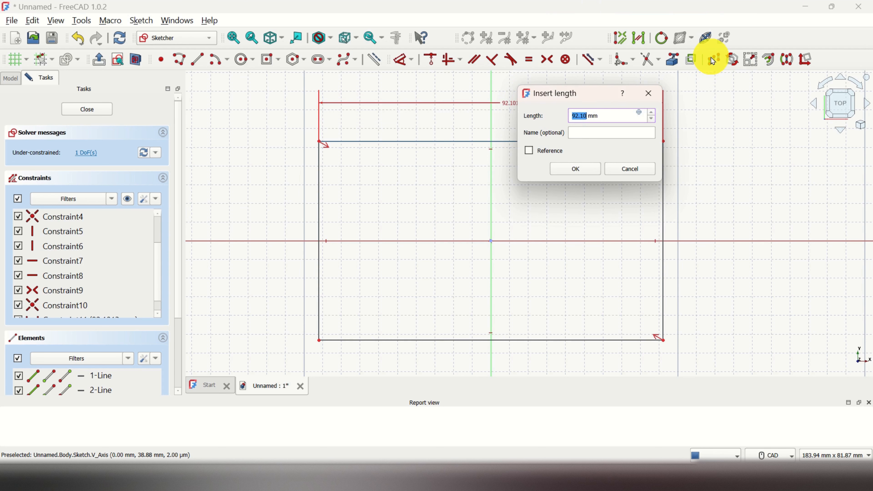
{"action": "type", "text": "100"}
{"action": "key", "text": "Return"}
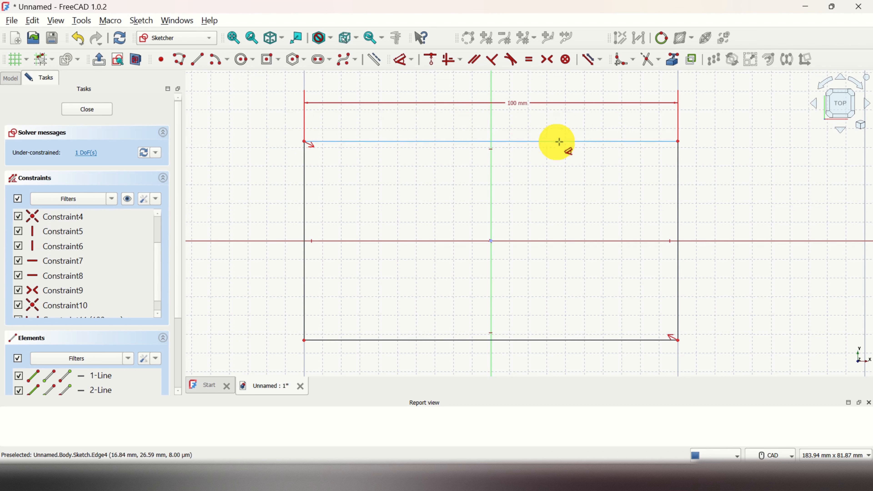
{"action": "right_click", "coordinate": [724, 164]}
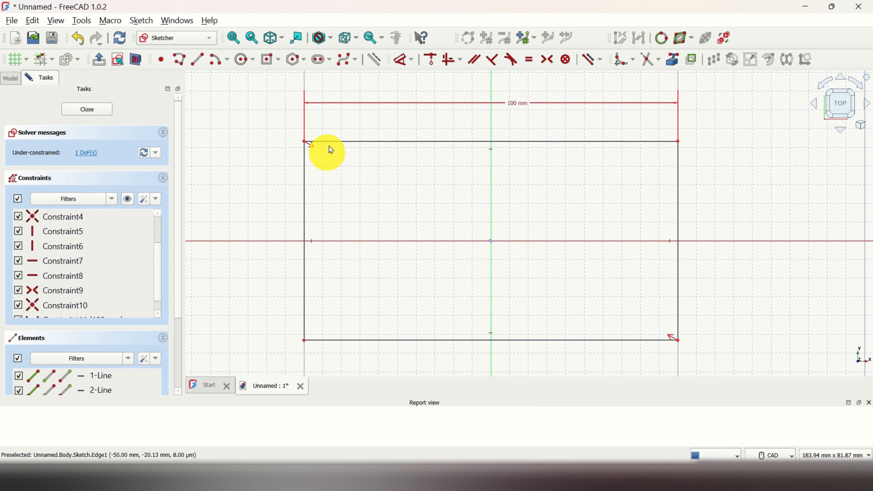
Step: Dimension the rectangle's left edge to 60 mm
{"action": "left_click", "coordinate": [403, 63]}
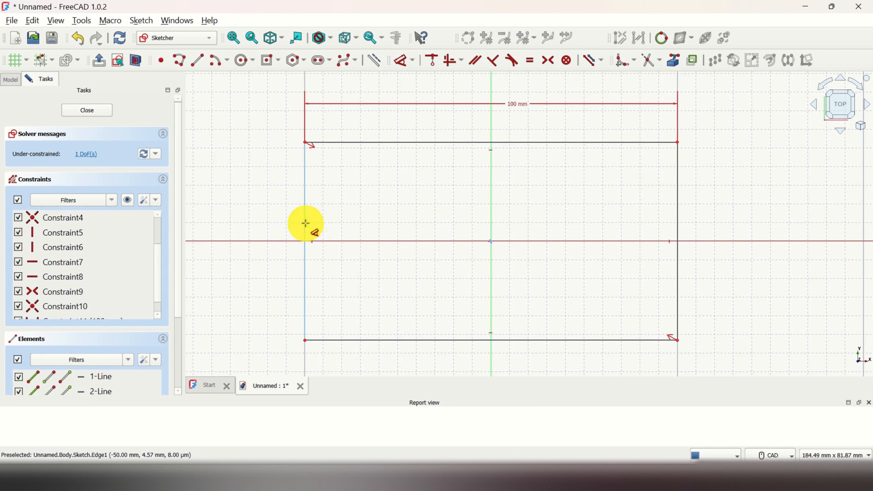
{"action": "left_click", "coordinate": [306, 223]}
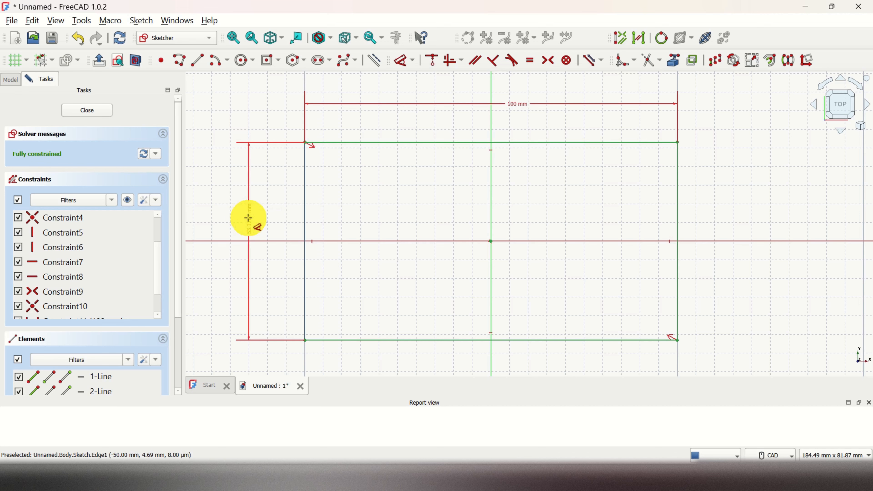
{"action": "left_click", "coordinate": [249, 219]}
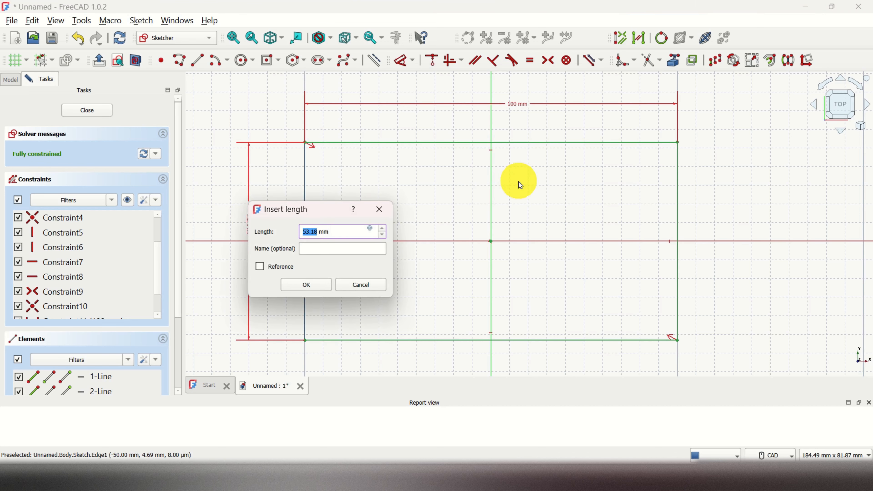
{"action": "type", "text": "60"}
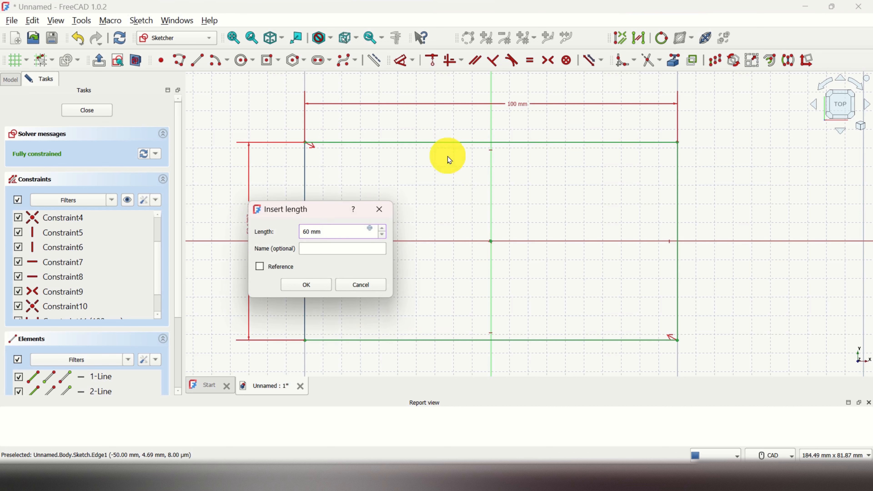
{"action": "left_click", "coordinate": [316, 286]}
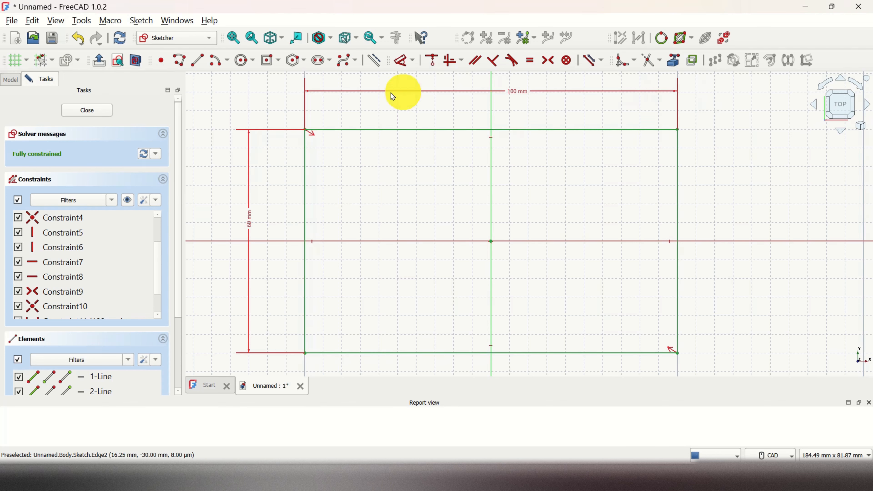
Step: Draw a circle by center, about 22 mm across, in the rectangle's lower-left area, then drag it and its center around freely
{"action": "left_click", "coordinate": [253, 61]}
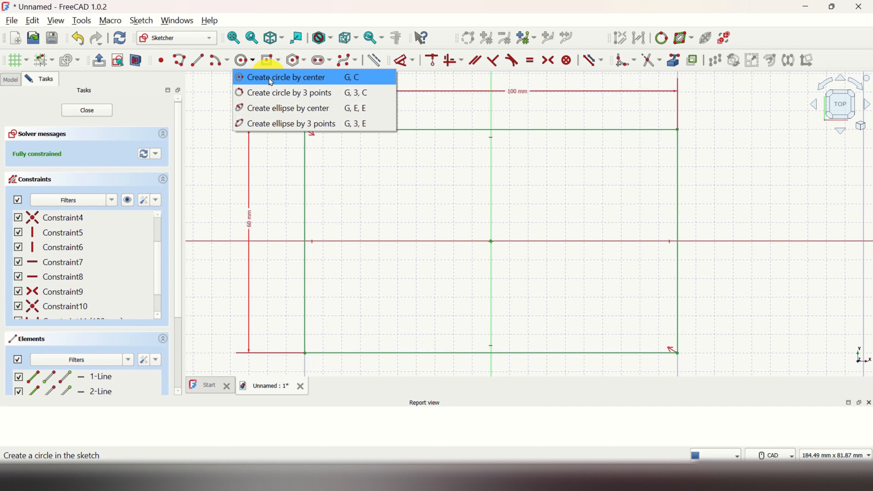
{"action": "left_click", "coordinate": [274, 82]}
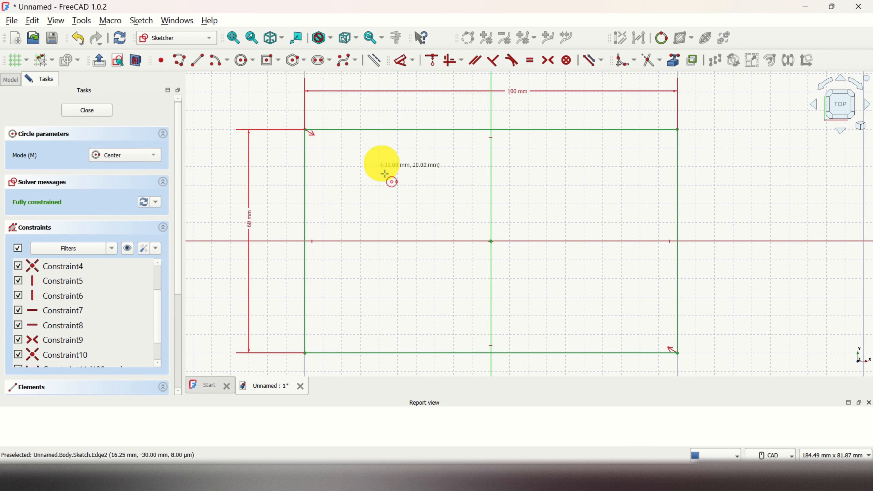
{"action": "left_click", "coordinate": [379, 297]}
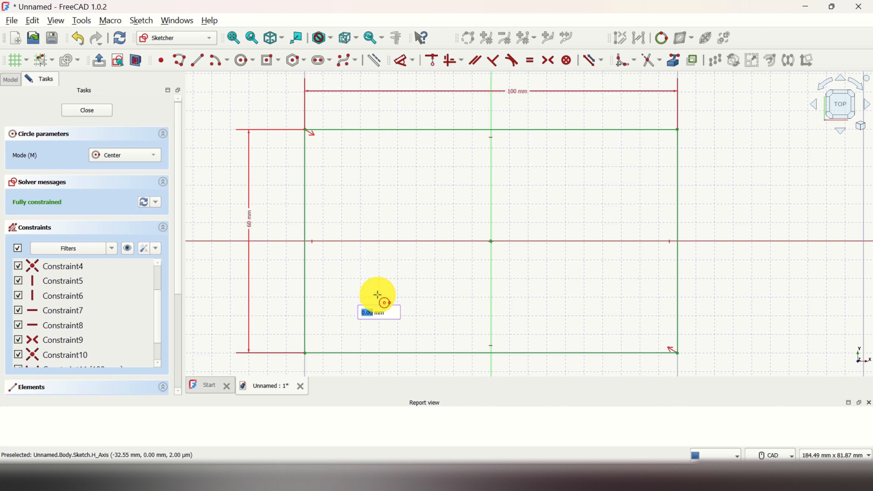
{"action": "left_click", "coordinate": [413, 312]}
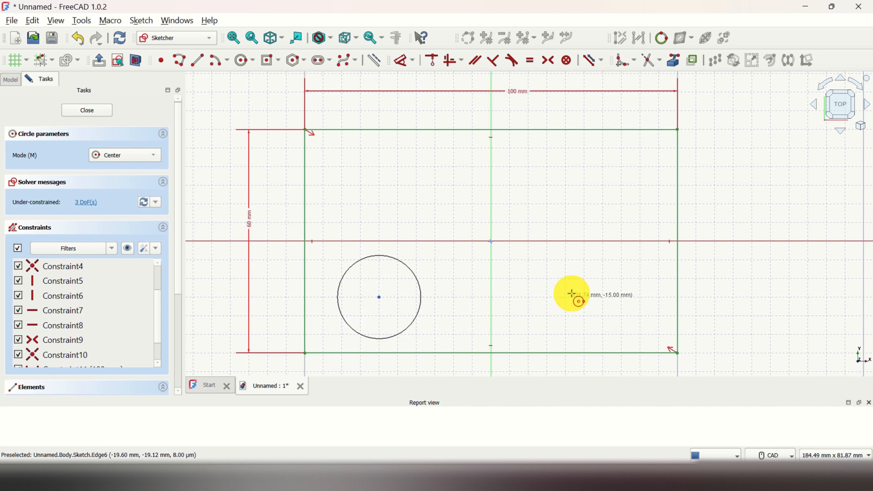
{"action": "right_click", "coordinate": [572, 293]}
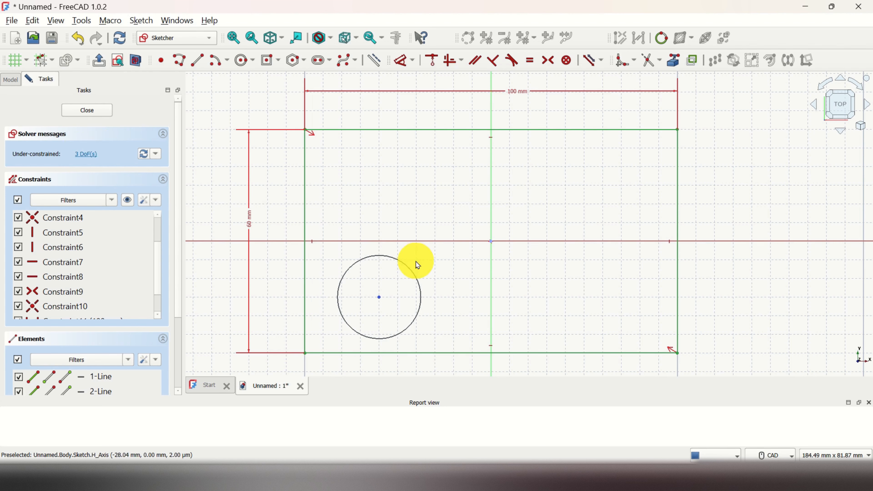
{"action": "left_click_drag", "start_coordinate": [414, 274], "coordinate": [360, 320]}
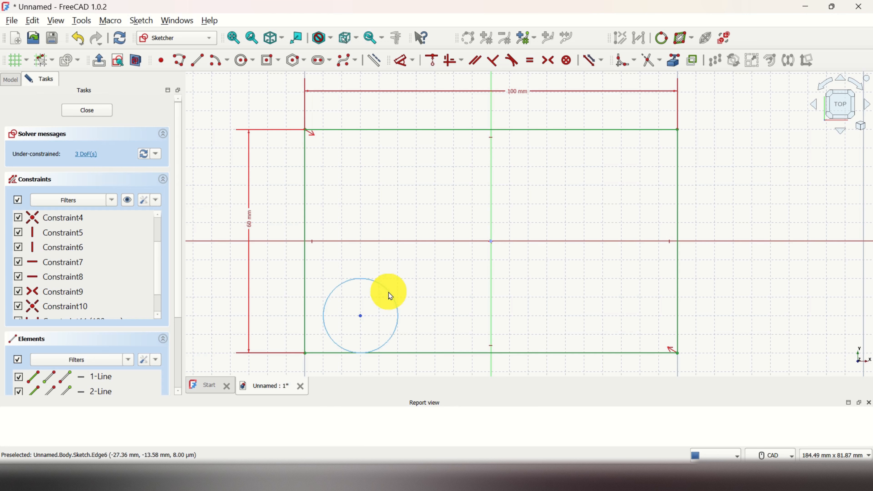
{"action": "left_click_drag", "start_coordinate": [360, 317], "coordinate": [379, 298]}
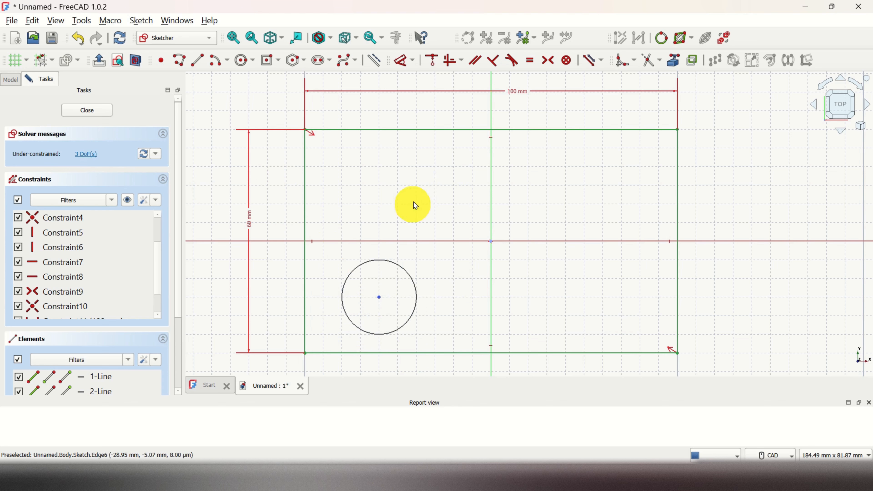
Step: Constrain the circle's radius to 15 mm
{"action": "left_click", "coordinate": [413, 64]}
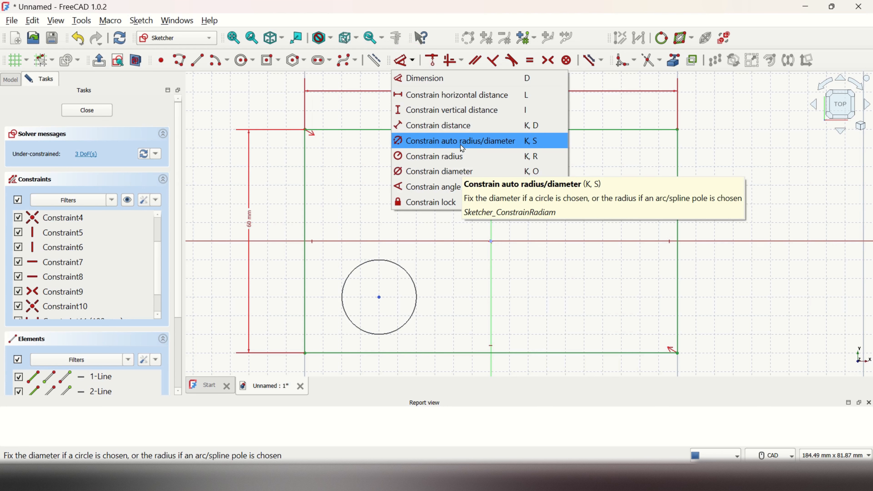
{"action": "left_click", "coordinate": [458, 161]}
{"action": "left_click", "coordinate": [400, 269]}
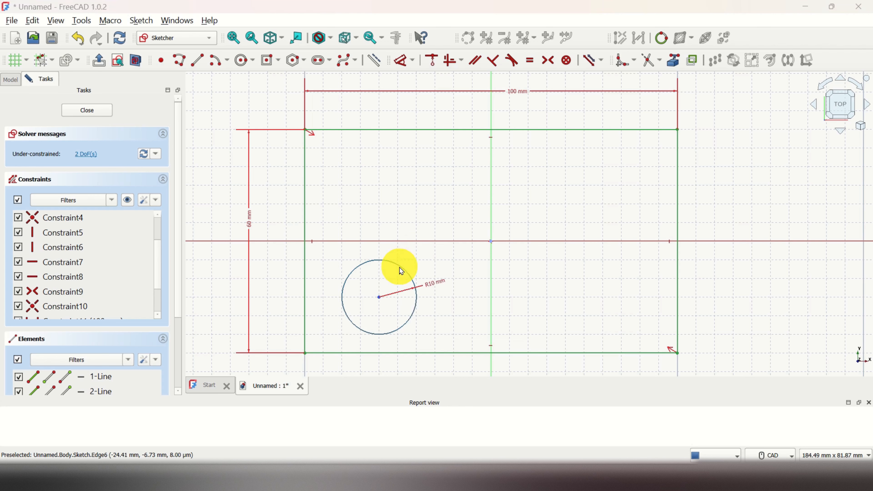
{"action": "left_click", "coordinate": [588, 261]}
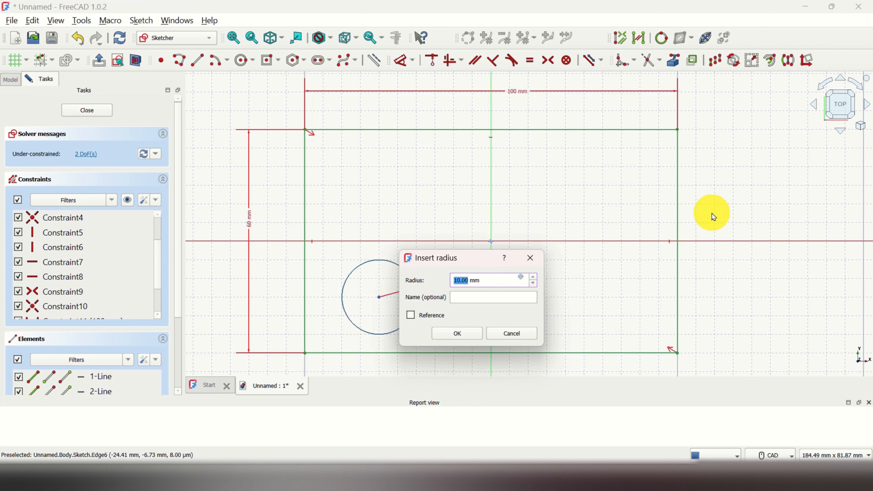
{"action": "type", "text": "1"}
{"action": "key", "text": "Return"}
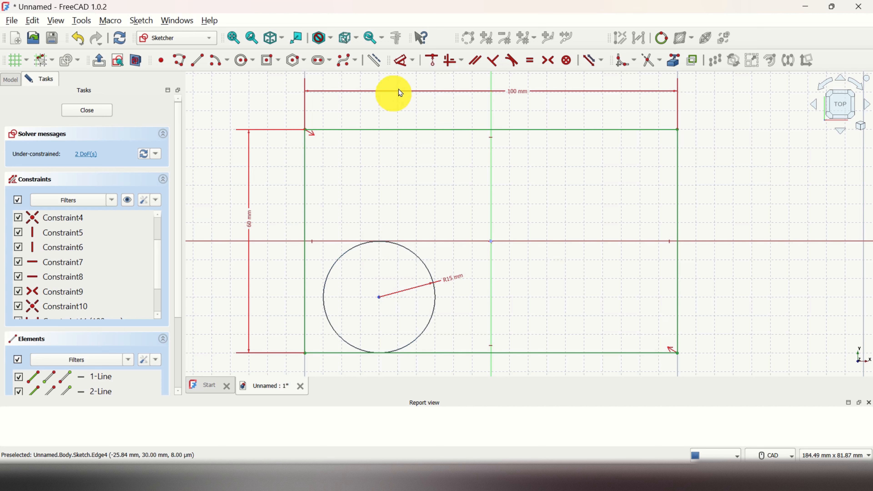
{"action": "left_click", "coordinate": [413, 64]}
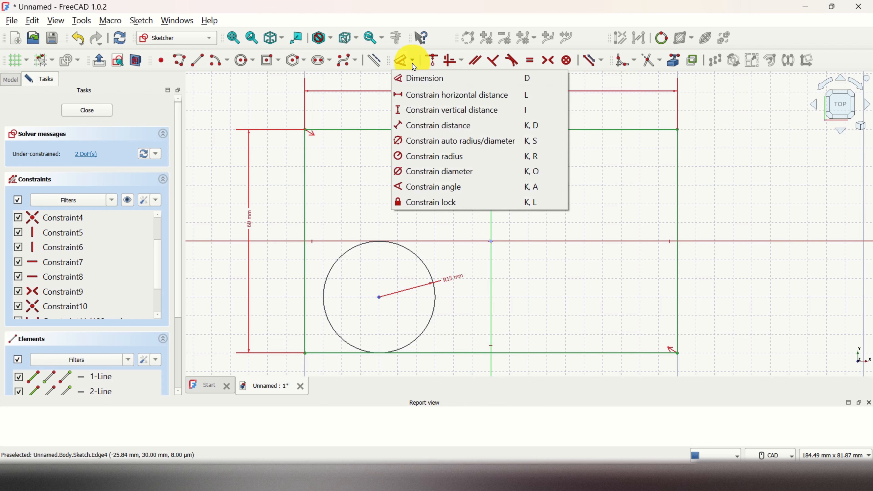
{"action": "left_click", "coordinate": [432, 99]}
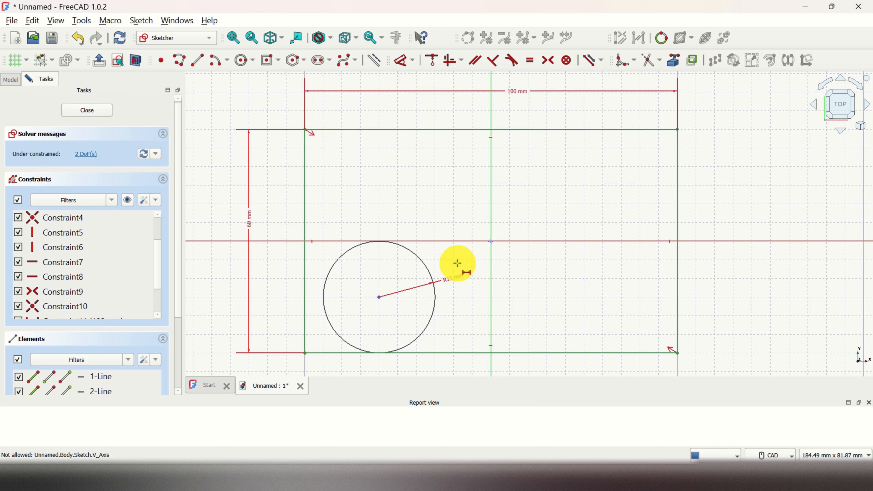
{"action": "left_click", "coordinate": [412, 60]}
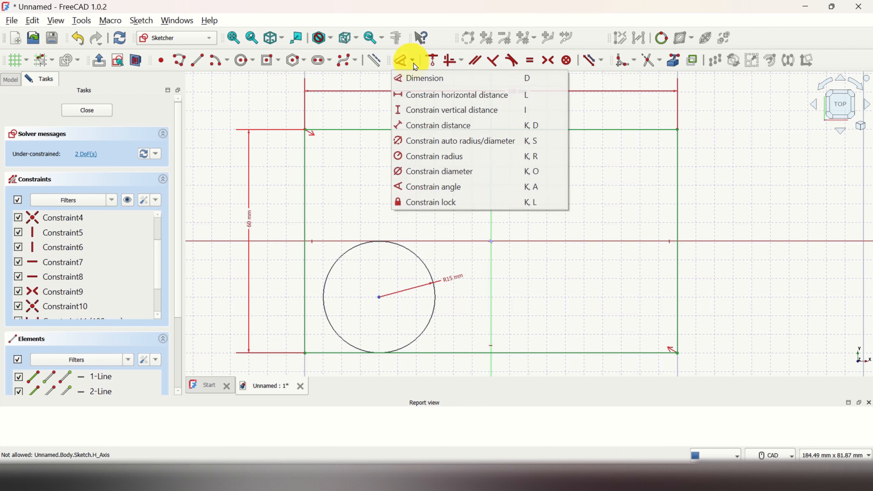
{"action": "left_click", "coordinate": [427, 92]}
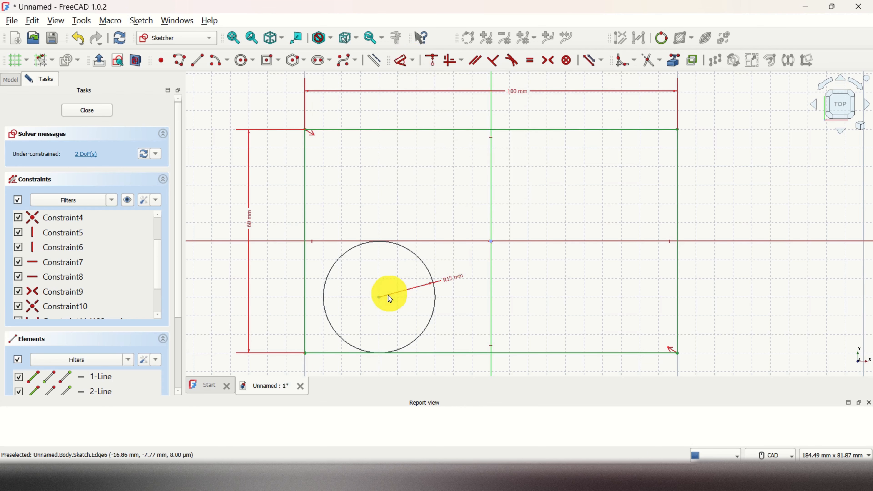
{"action": "key", "text": "Escape"}
{"action": "key", "text": "Escape"}
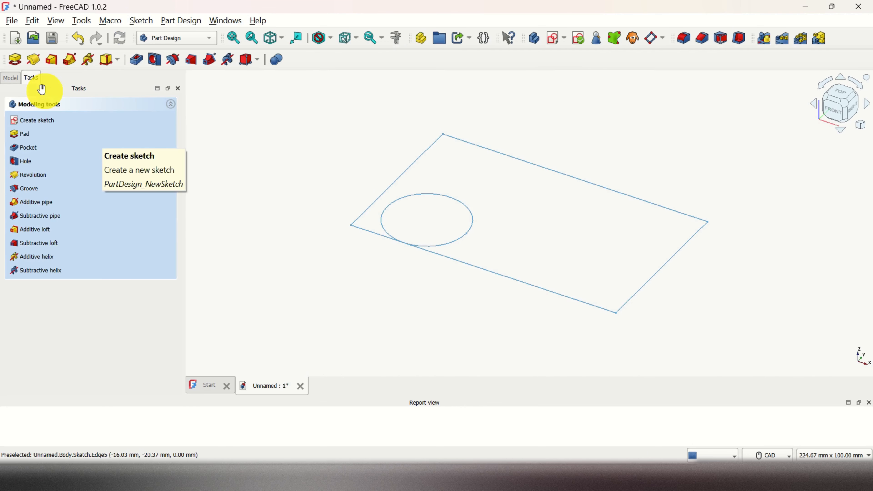
Step: Reopen the sketch and set the horizontal distance from the circle's center to the origin to 35 mm
{"action": "left_click", "coordinate": [10, 79]}
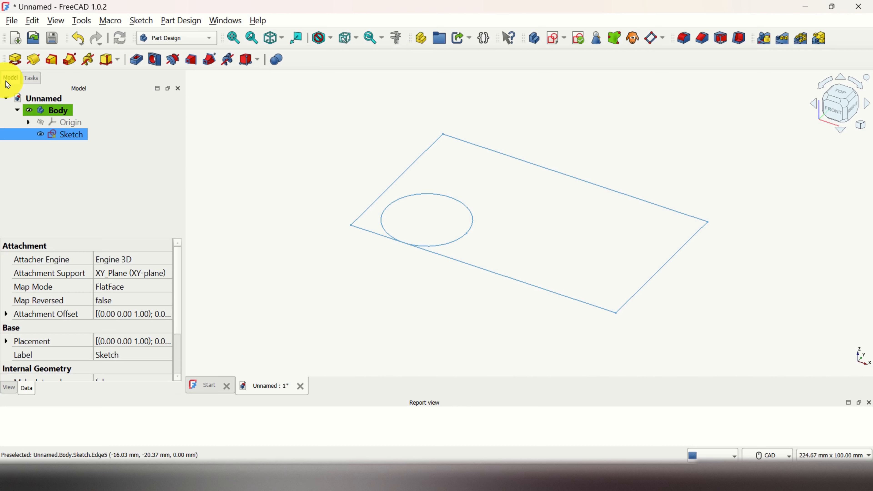
{"action": "double_click", "coordinate": [78, 134]}
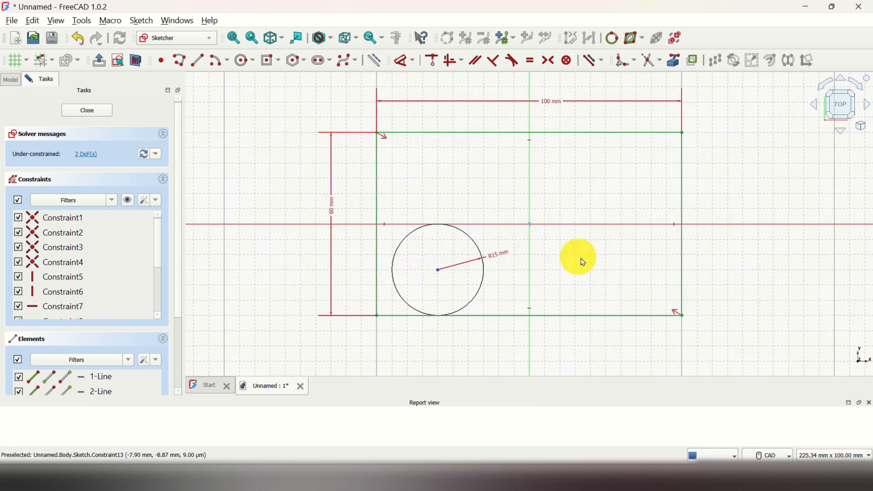
{"action": "scroll", "coordinate": [445, 287], "scroll_direction": "up", "scroll_amount": 2}
{"action": "scroll", "coordinate": [445, 287], "scroll_direction": "up", "scroll_amount": 2}
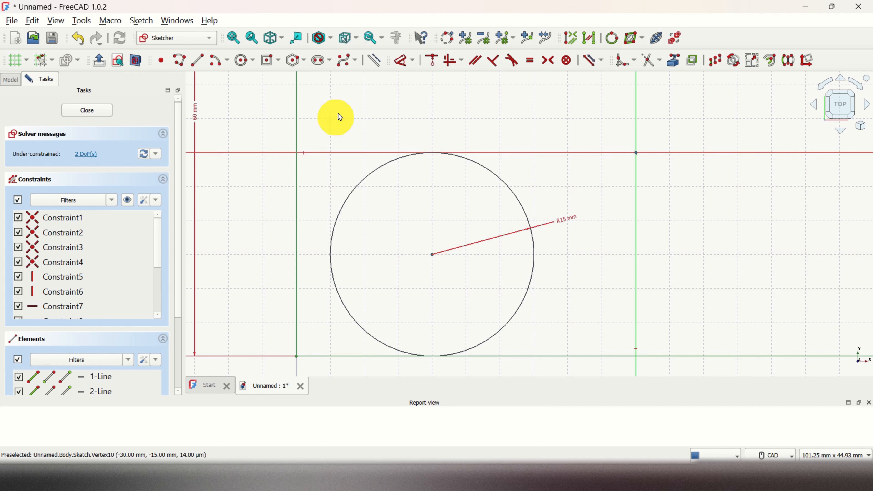
{"action": "left_click", "coordinate": [412, 65]}
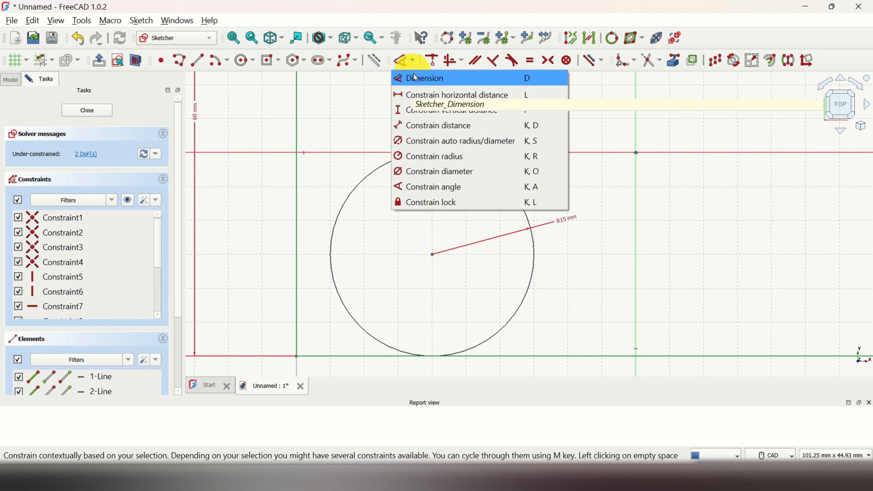
{"action": "left_click", "coordinate": [431, 98]}
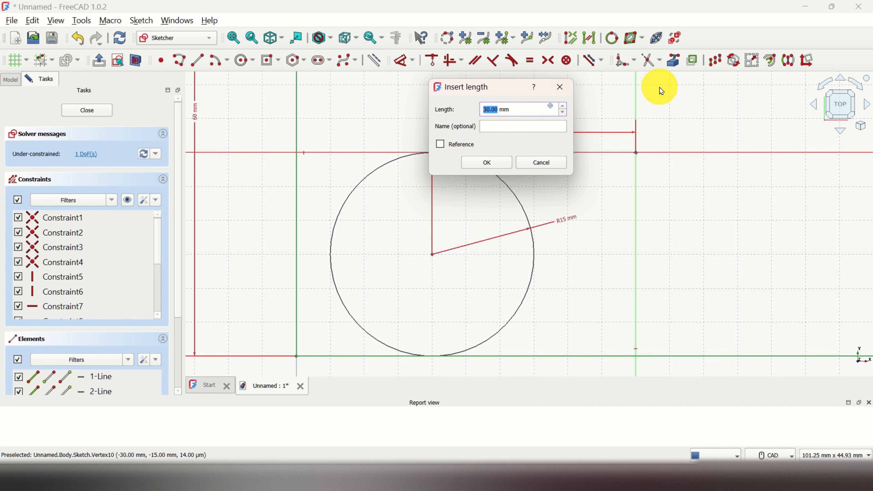
{"action": "type", "text": "35"}
{"action": "key", "text": "Return"}
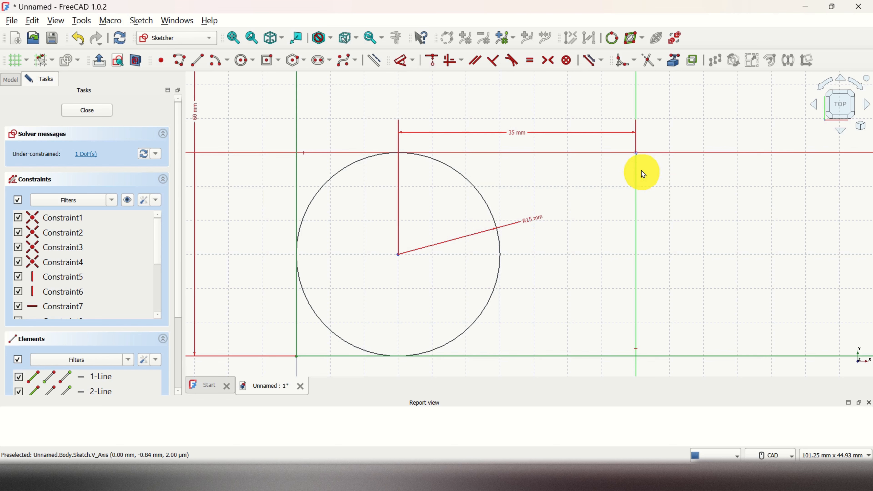
Step: Constrain the vertical distance between the origin and the circle's center to 10 mm
{"action": "left_click", "coordinate": [635, 153]}
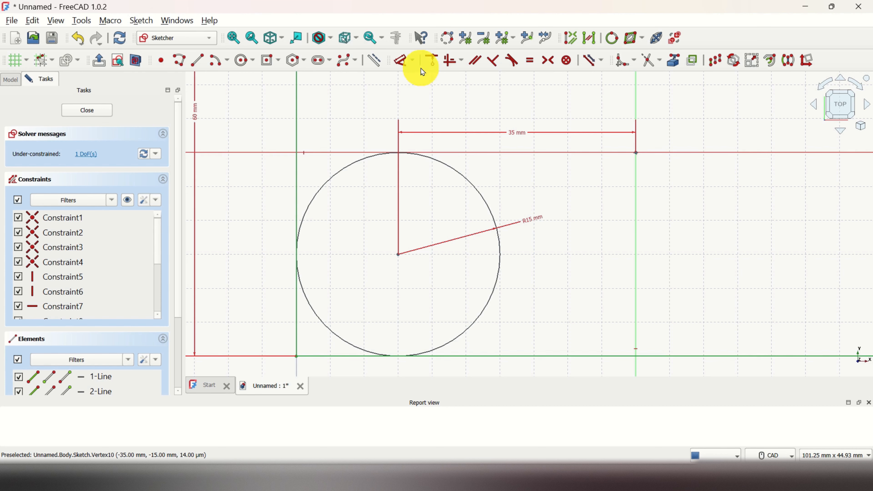
{"action": "left_click", "coordinate": [415, 65]}
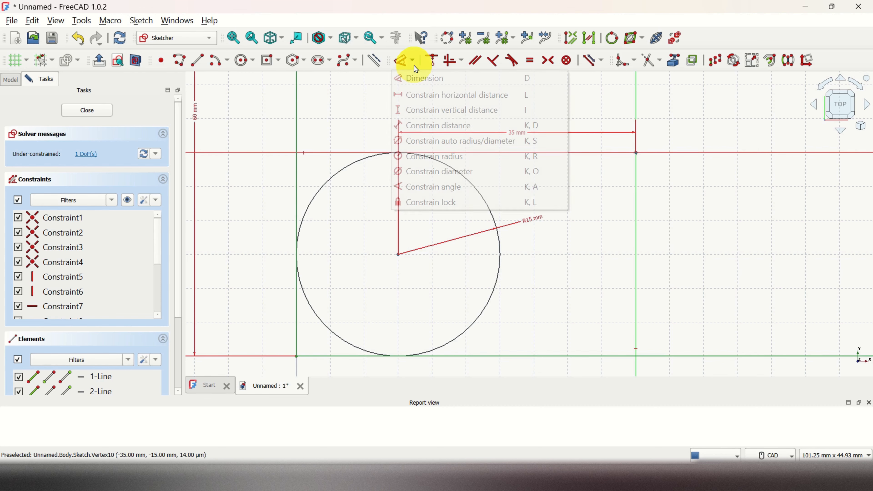
{"action": "left_click", "coordinate": [436, 111]}
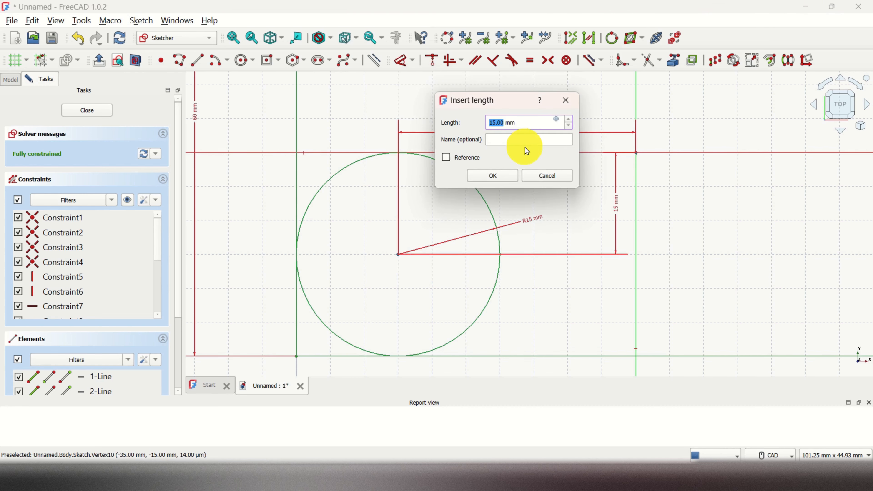
{"action": "left_click_drag", "start_coordinate": [523, 110], "coordinate": [785, 150]}
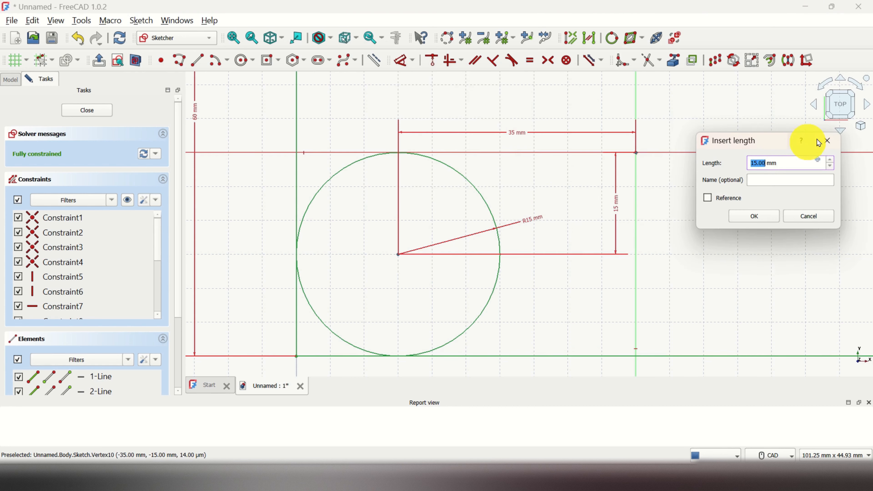
{"action": "type", "text": "10"}
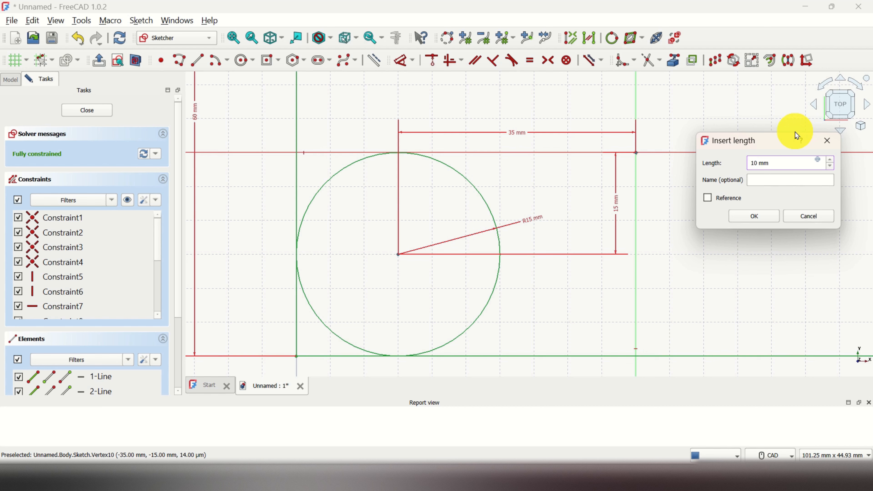
{"action": "key", "text": "Return"}
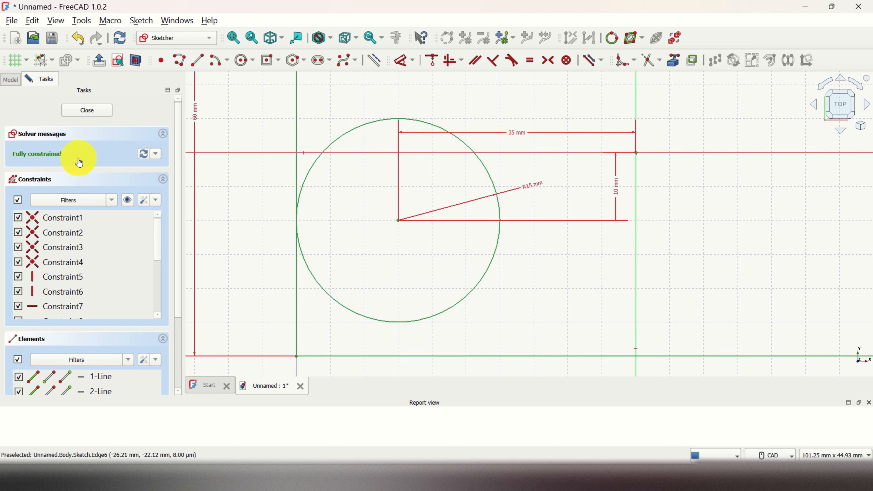
Step: Draw a centered rectangle 50 mm wide and 30 mm tall above the main rectangle's upper-right corner
{"action": "key", "text": "v"}
{"action": "key", "text": "f"}
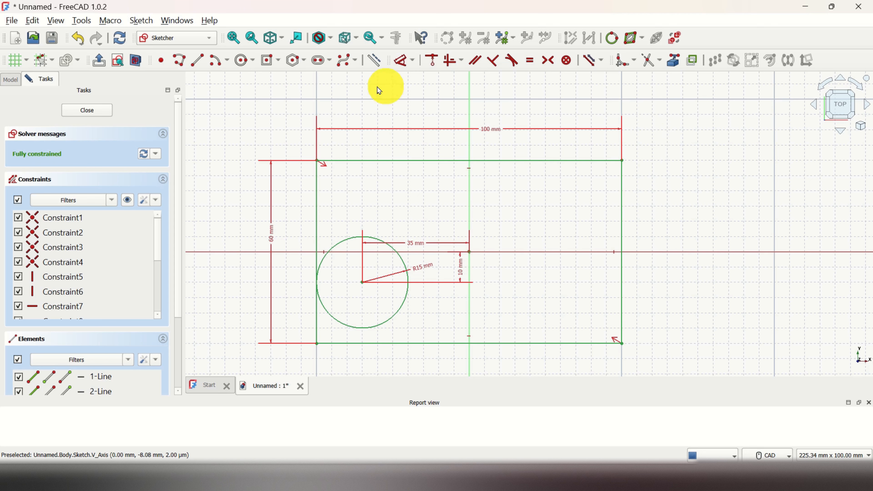
{"action": "left_click", "coordinate": [278, 62]}
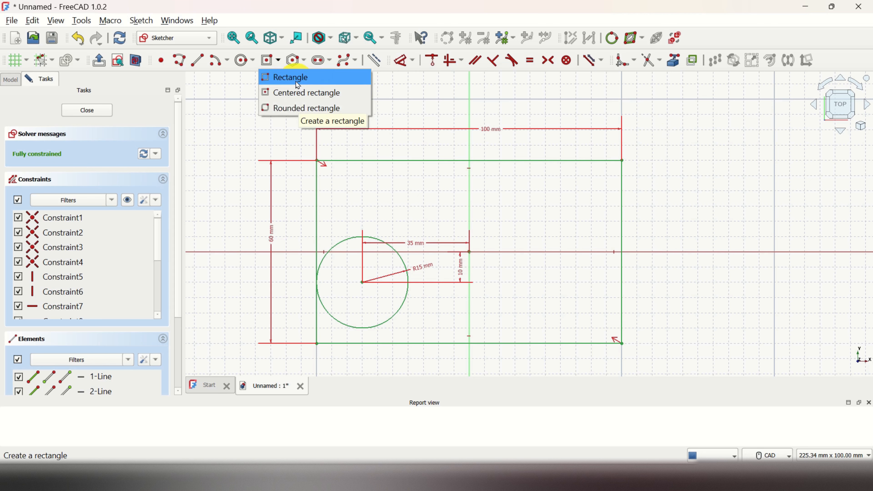
{"action": "left_click", "coordinate": [301, 92]}
{"action": "left_click", "coordinate": [667, 169]}
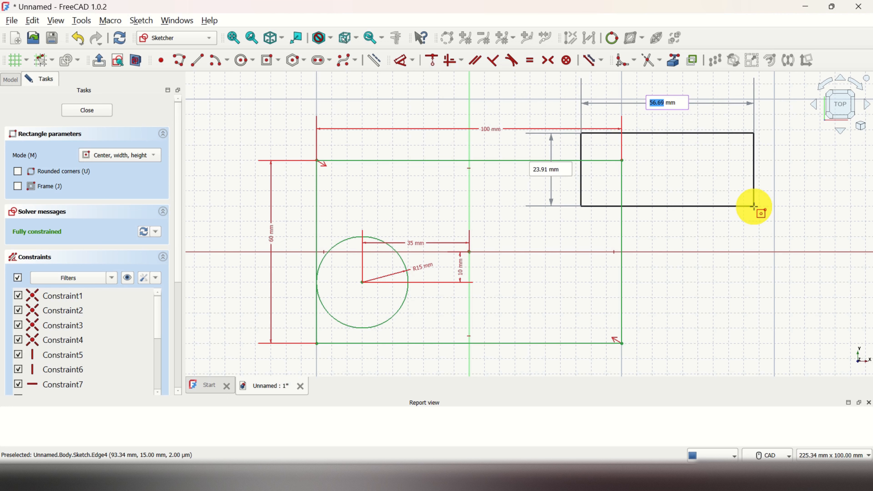
{"action": "type", "text": "50"}
{"action": "key", "text": "Tab"}
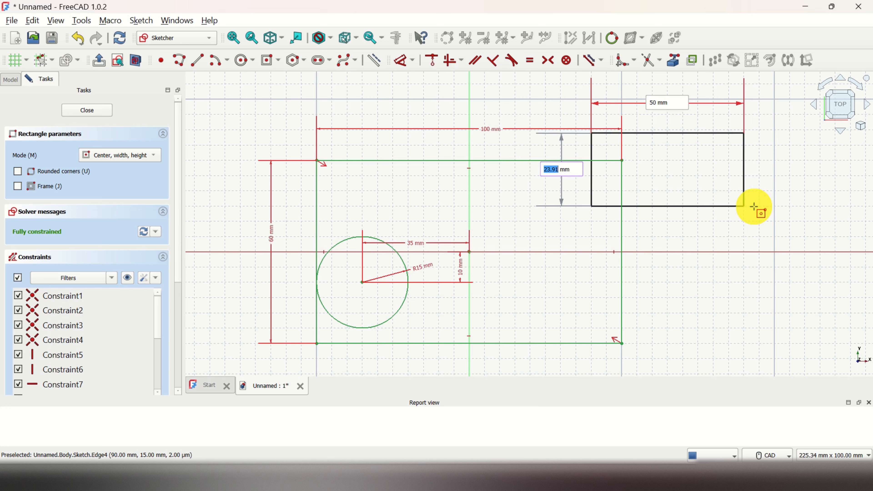
{"action": "type", "text": "30"}
{"action": "key", "text": "Return"}
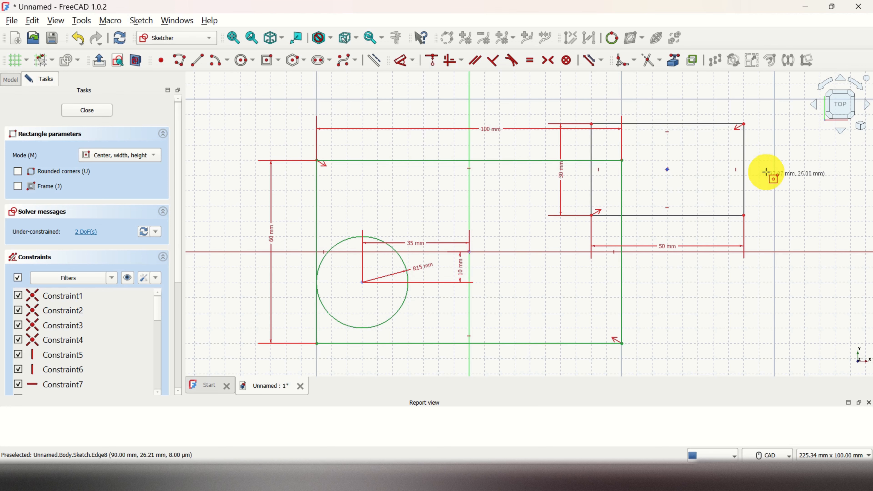
{"action": "key", "text": "Escape"}
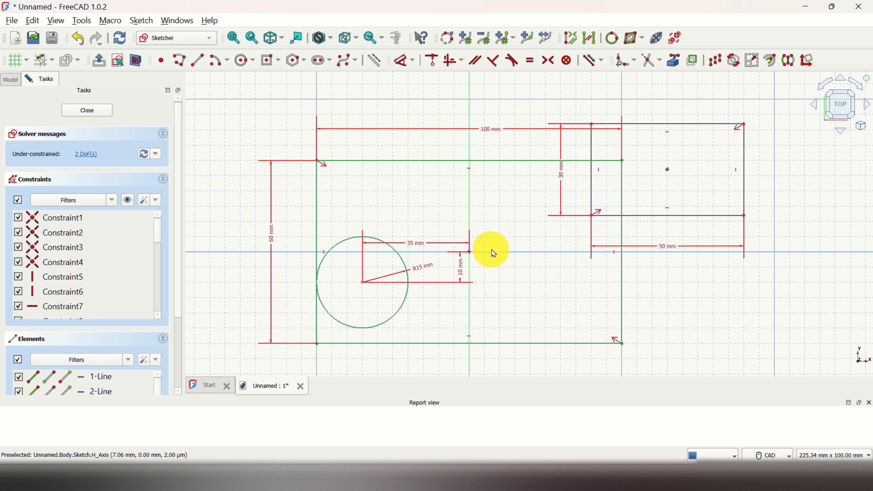
Step: Set the horizontal distance from the origin to the small rectangle's center to 80 mm
{"action": "left_click", "coordinate": [411, 62]}
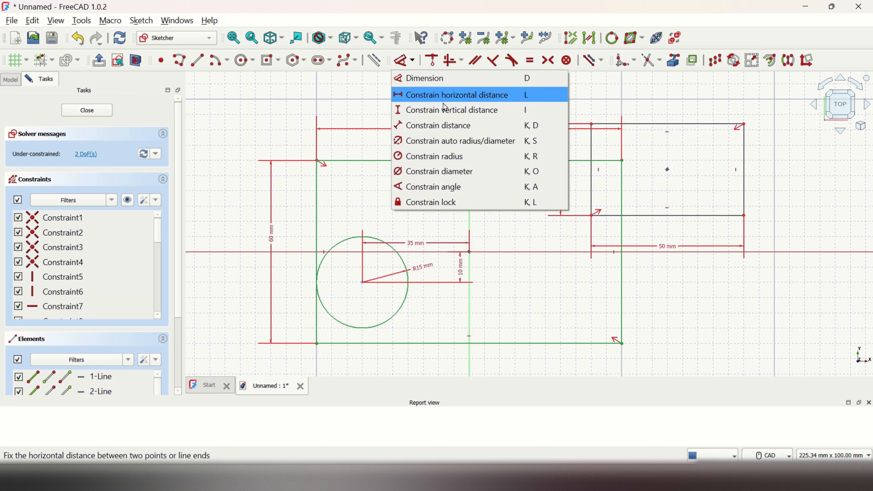
{"action": "left_click", "coordinate": [453, 97]}
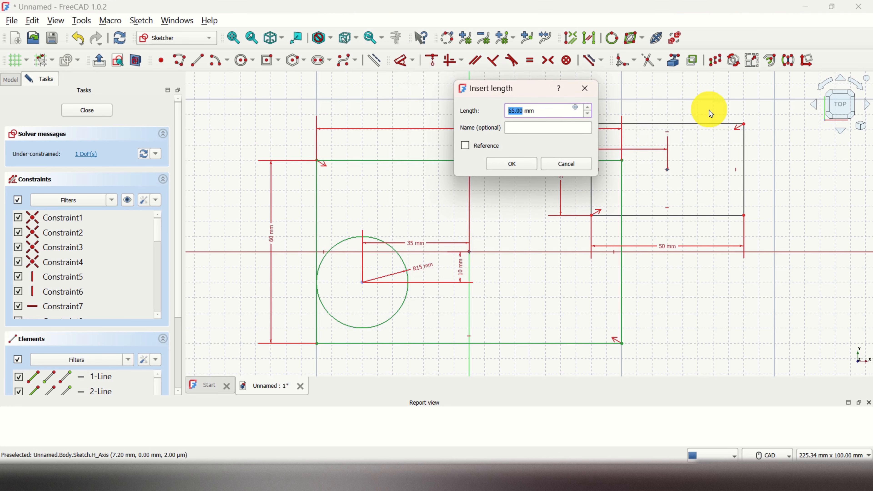
{"action": "type", "text": "80"}
{"action": "key", "text": "Return"}
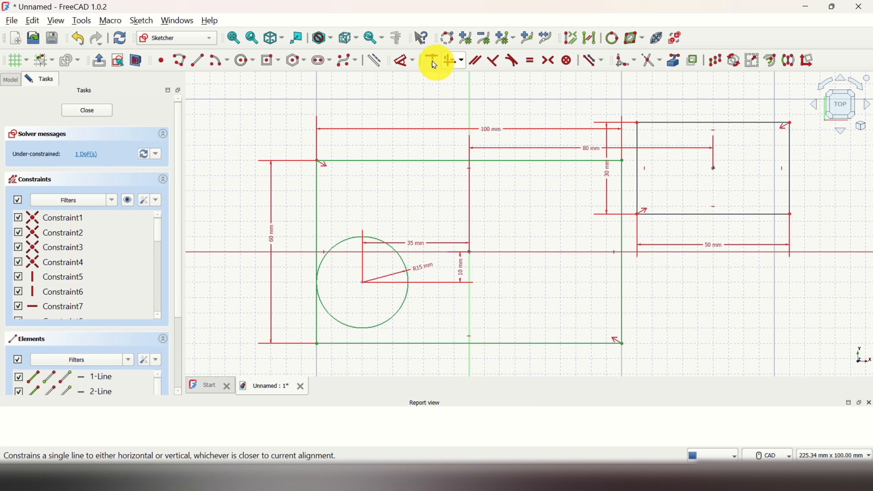
Step: Set the vertical distance from the origin to the small rectangle's center to 30 mm
{"action": "left_click", "coordinate": [413, 62]}
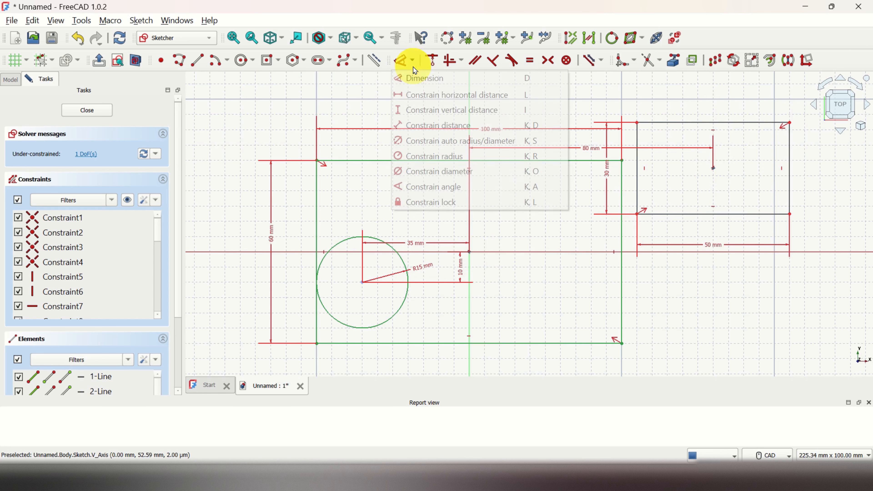
{"action": "left_click", "coordinate": [440, 109]}
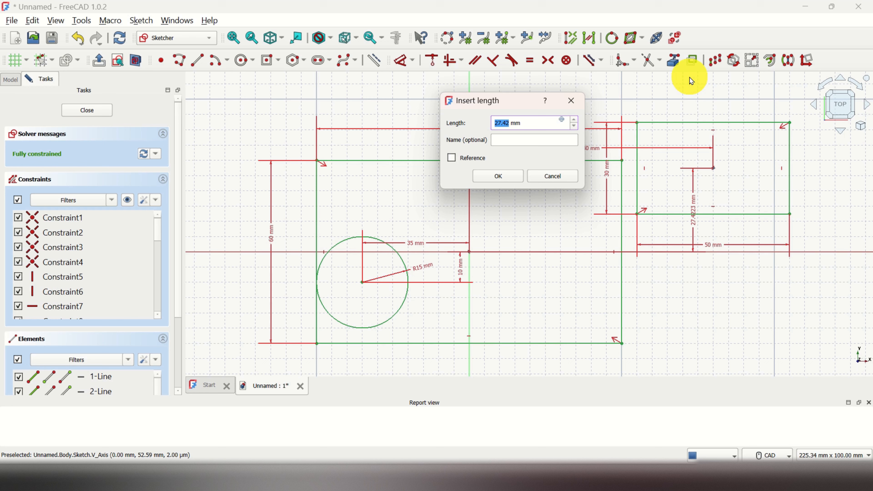
{"action": "type", "text": "30"}
{"action": "key", "text": "Return"}
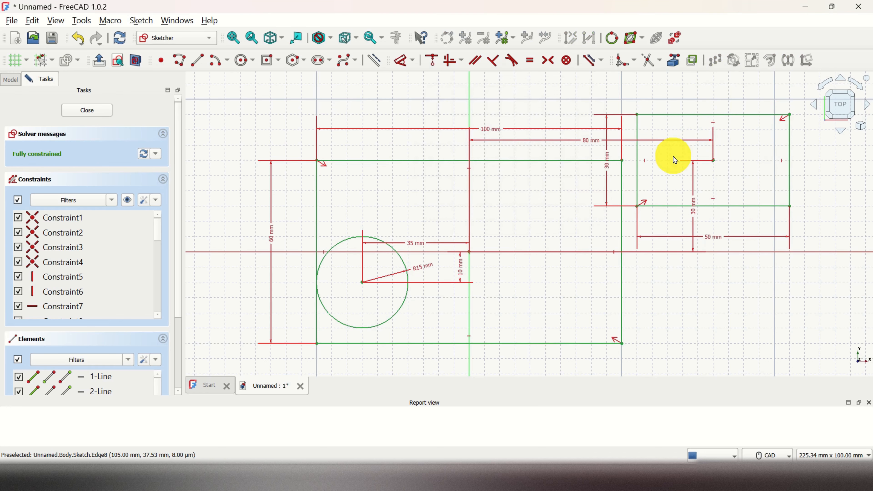
Step: Draw a line 45 mm long at 45° up and to the left of the main rectangle
{"action": "scroll", "coordinate": [672, 157], "scroll_direction": "up", "scroll_amount": 1}
{"action": "scroll", "coordinate": [671, 158], "scroll_direction": "down", "scroll_amount": 1}
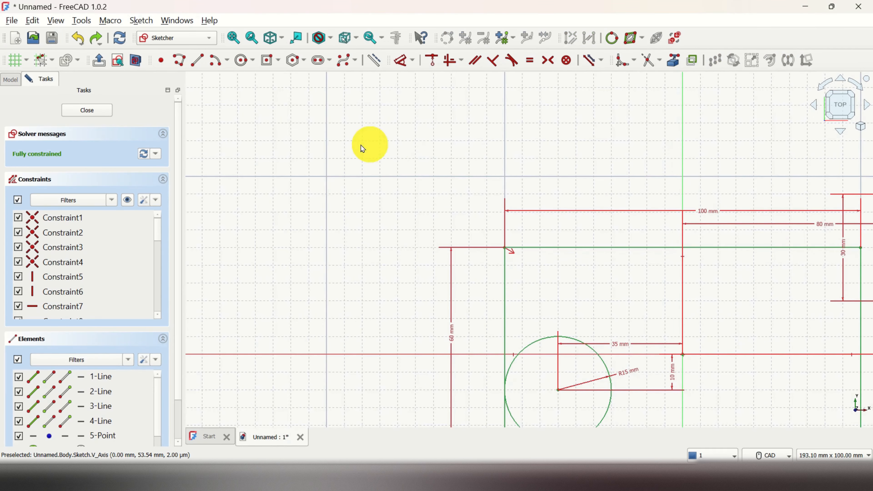
{"action": "left_click", "coordinate": [197, 61]}
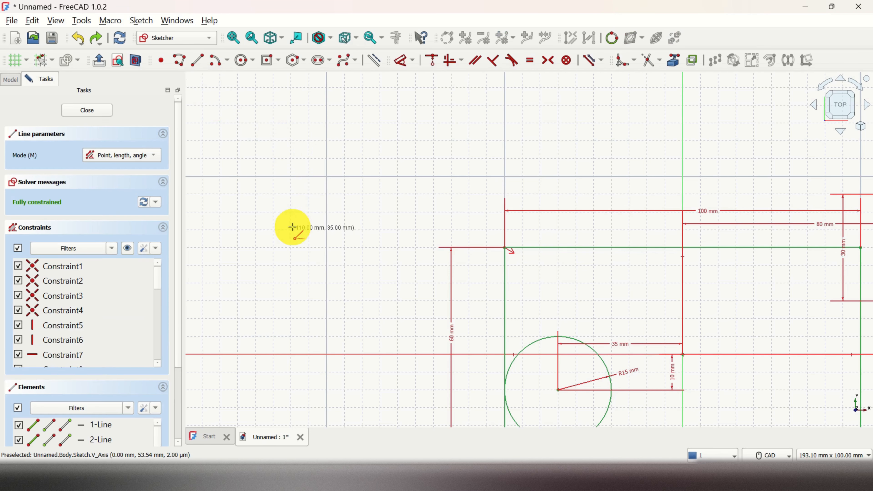
{"action": "left_click", "coordinate": [291, 229]}
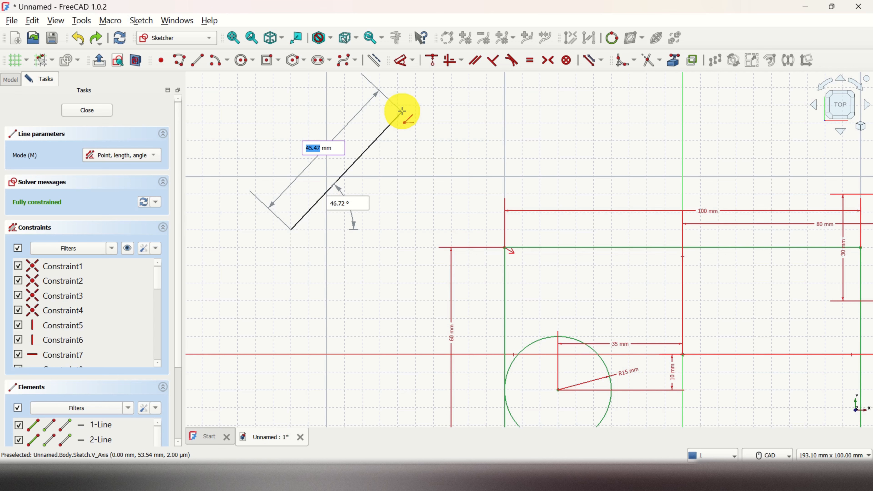
{"action": "type", "text": "45"}
{"action": "key", "text": "Tab"}
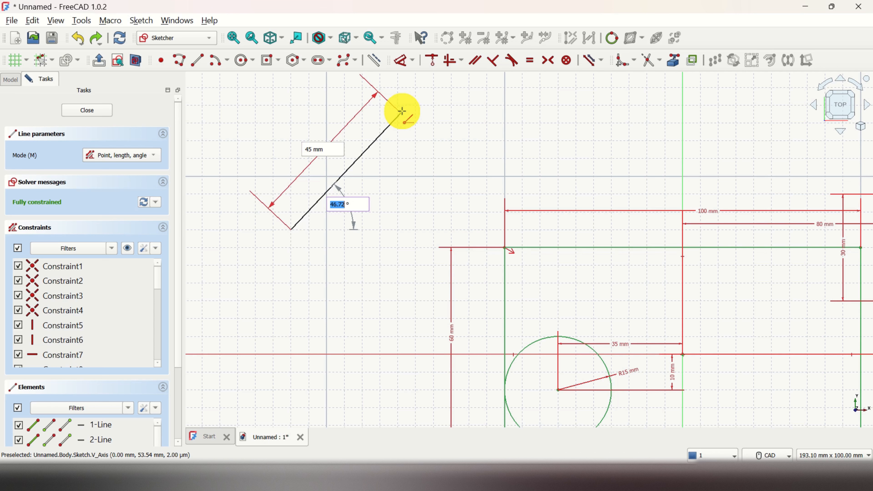
{"action": "type", "text": "45"}
{"action": "key", "text": "Return"}
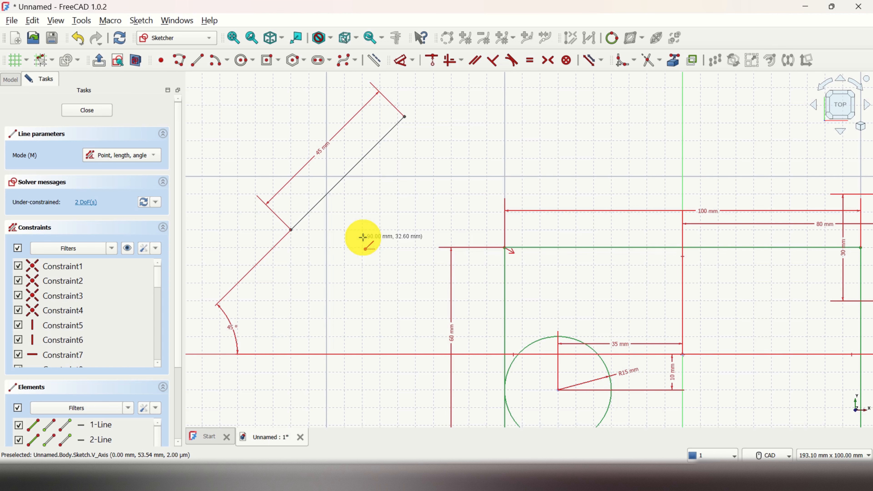
{"action": "key", "text": "Escape"}
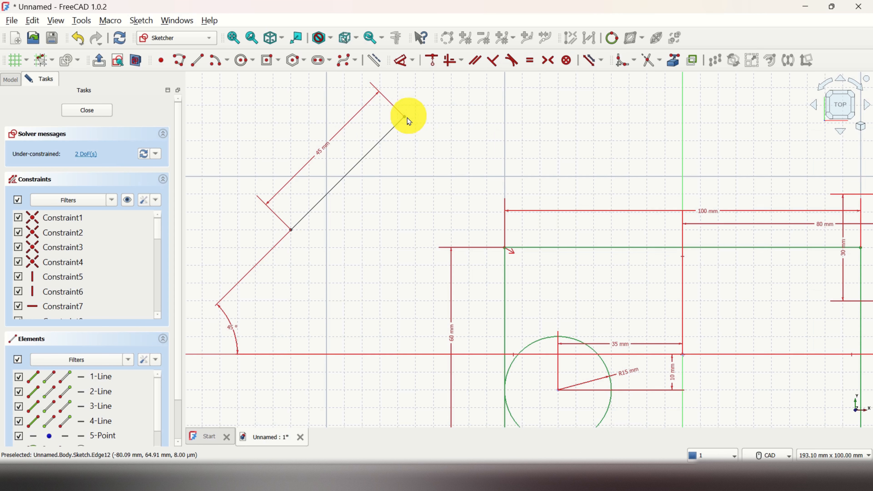
Step: Constrain the vertical distance from the origin to the line's lower endpoint to 35 mm
{"action": "mouse_move", "coordinate": [405, 117]}
{"action": "left_mouse_down"}
{"action": "mouse_move", "coordinate": [415, 139]}
{"action": "mouse_move", "coordinate": [374, 103]}
{"action": "mouse_move", "coordinate": [544, 154]}
{"action": "mouse_move", "coordinate": [510, 114]}
{"action": "mouse_move", "coordinate": [575, 179]}
{"action": "mouse_move", "coordinate": [393, 109]}
{"action": "mouse_move", "coordinate": [521, 191]}
{"action": "mouse_move", "coordinate": [389, 129]}
{"action": "mouse_move", "coordinate": [446, 153]}
{"action": "mouse_move", "coordinate": [415, 112]}
{"action": "left_mouse_up"}
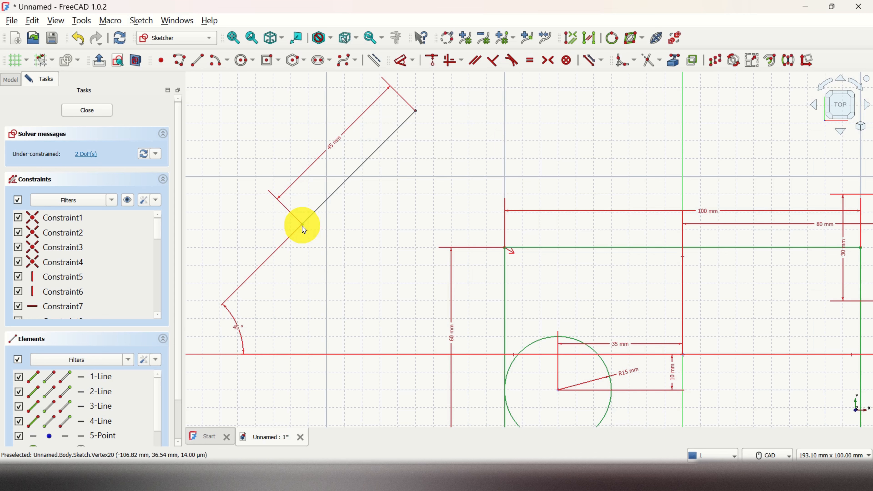
{"action": "left_click", "coordinate": [682, 354]}
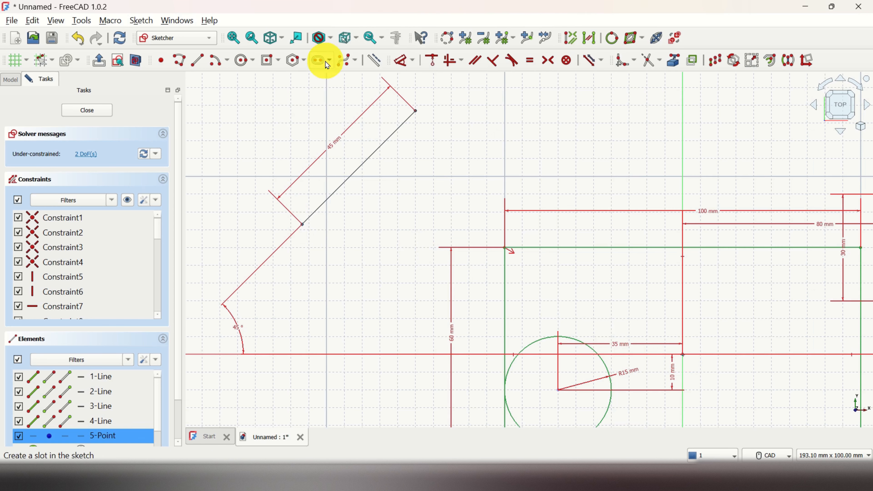
{"action": "left_click", "coordinate": [419, 65]}
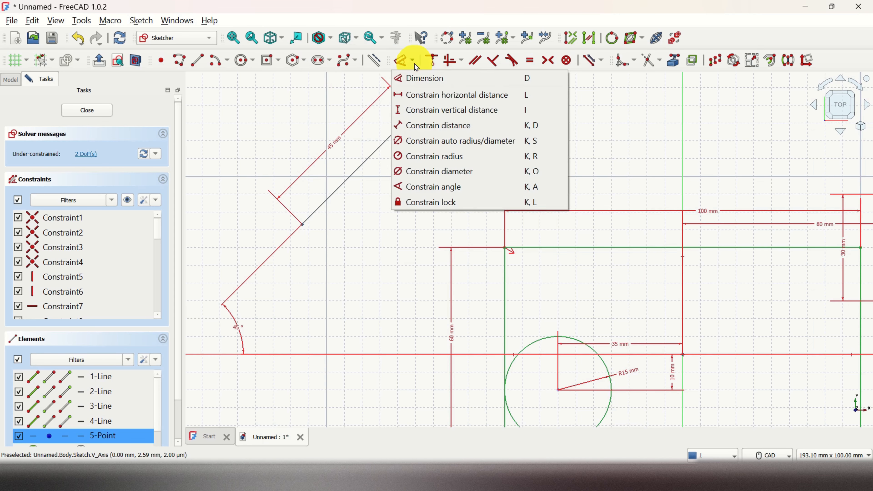
{"action": "left_click", "coordinate": [452, 111]}
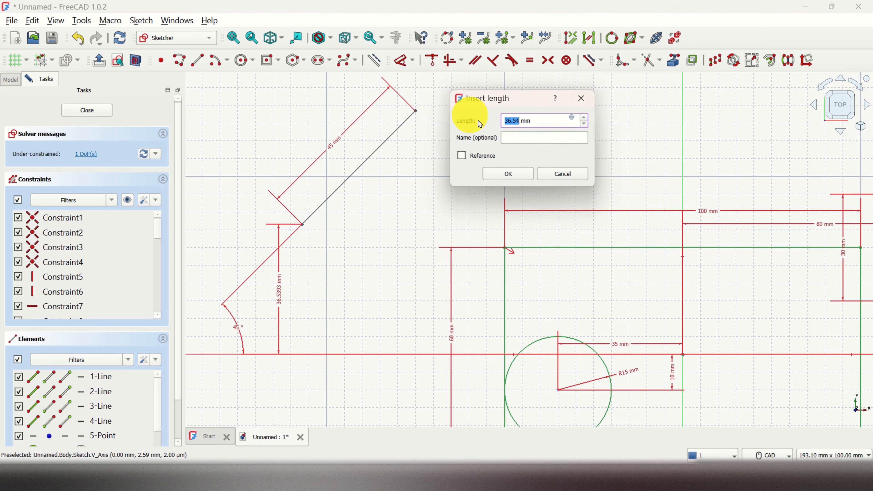
{"action": "type", "text": "4"}
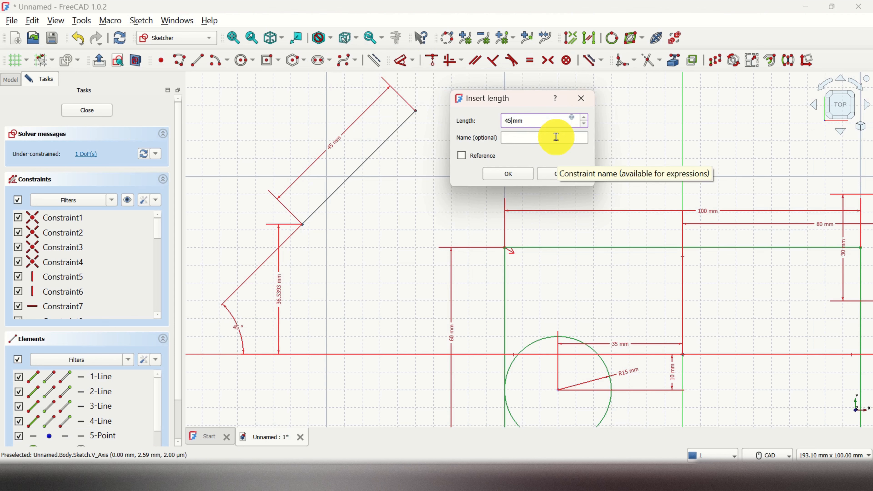
{"action": "type", "text": "5"}
{"action": "key", "text": "Return"}
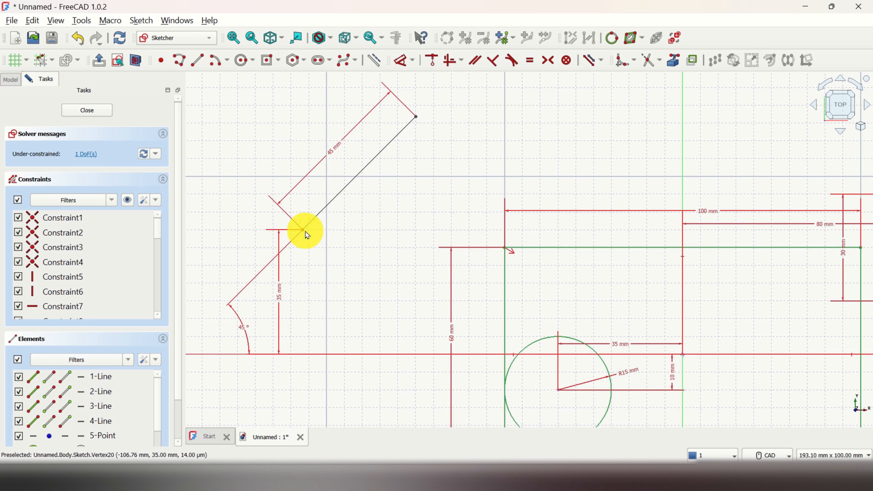
Step: Constrain the horizontal distance from the line's lower endpoint to the origin to 100 mm
{"action": "left_click", "coordinate": [684, 357]}
{"action": "left_click", "coordinate": [412, 61]}
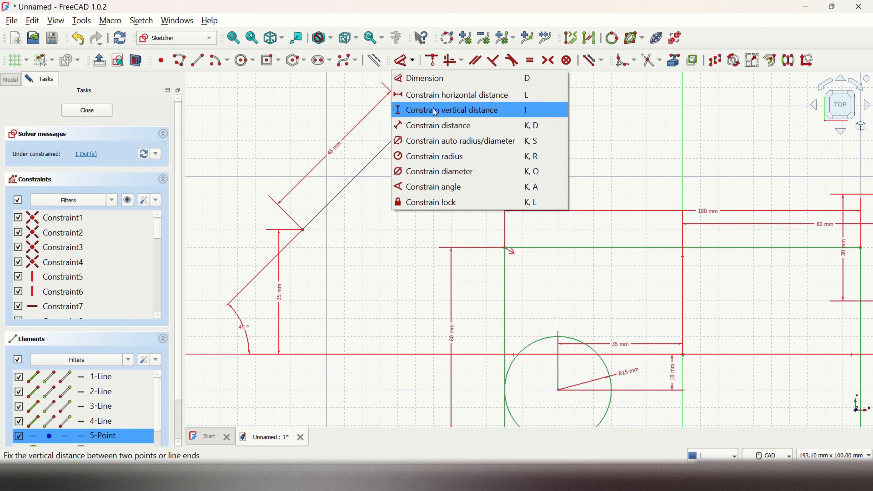
{"action": "left_click", "coordinate": [449, 96]}
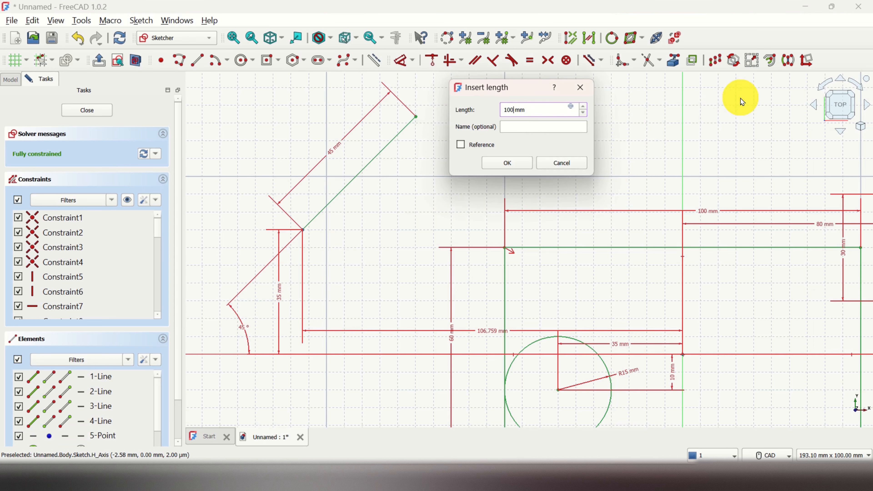
{"action": "type", "text": "100"}
{"action": "key", "text": "Return"}
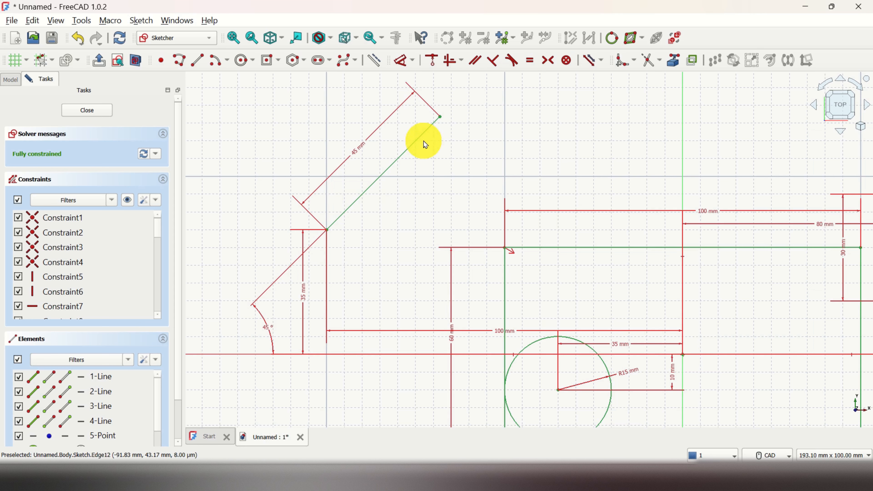
Step: Set the line's length constraint to 60 mm
{"action": "double_click", "coordinate": [360, 152]}
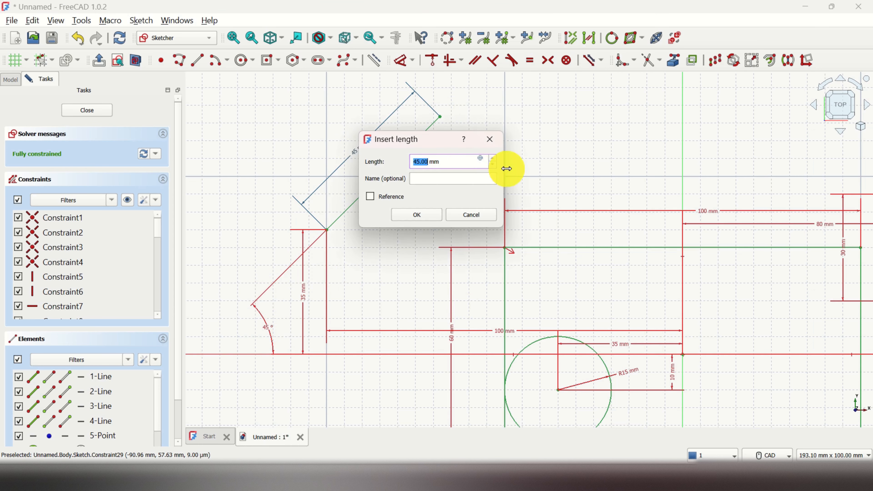
{"action": "key", "text": "Return"}
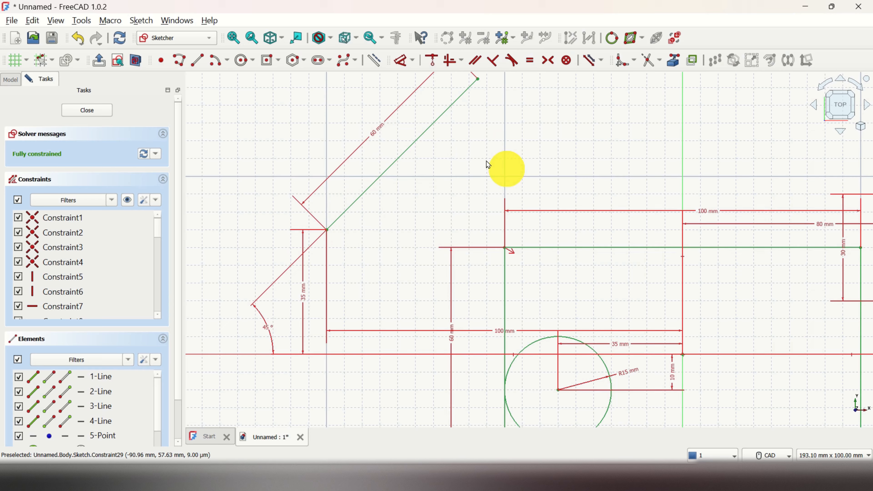
Step: Draw a circle by center, about 20 mm across, above and left of the main rectangle
{"action": "scroll", "coordinate": [493, 165], "scroll_direction": "down", "scroll_amount": 4}
{"action": "scroll", "coordinate": [512, 171], "scroll_direction": "up", "scroll_amount": 3}
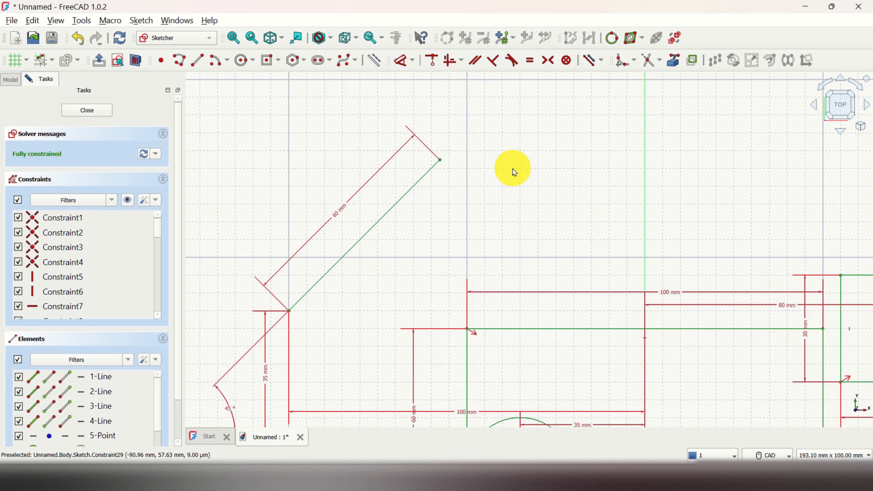
{"action": "scroll", "coordinate": [646, 184], "scroll_direction": "down", "scroll_amount": 2}
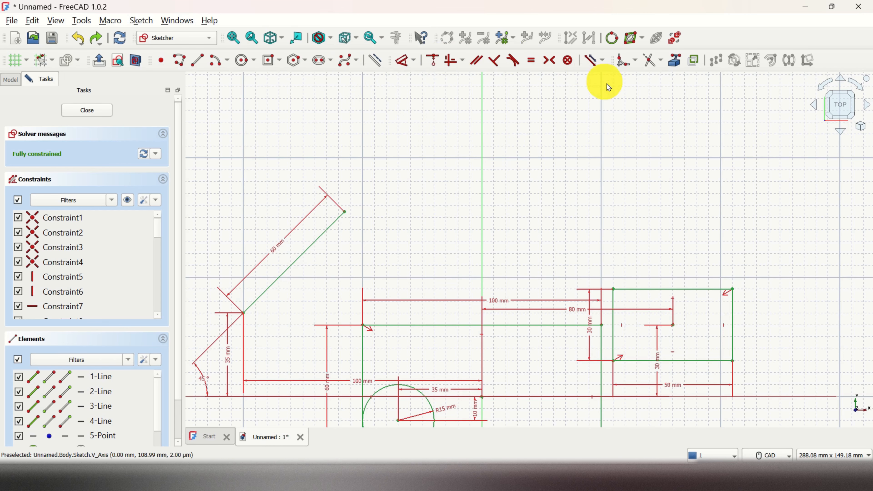
{"action": "scroll", "coordinate": [624, 150], "scroll_direction": "up", "scroll_amount": 2}
{"action": "scroll", "coordinate": [528, 214], "scroll_direction": "up", "scroll_amount": 1}
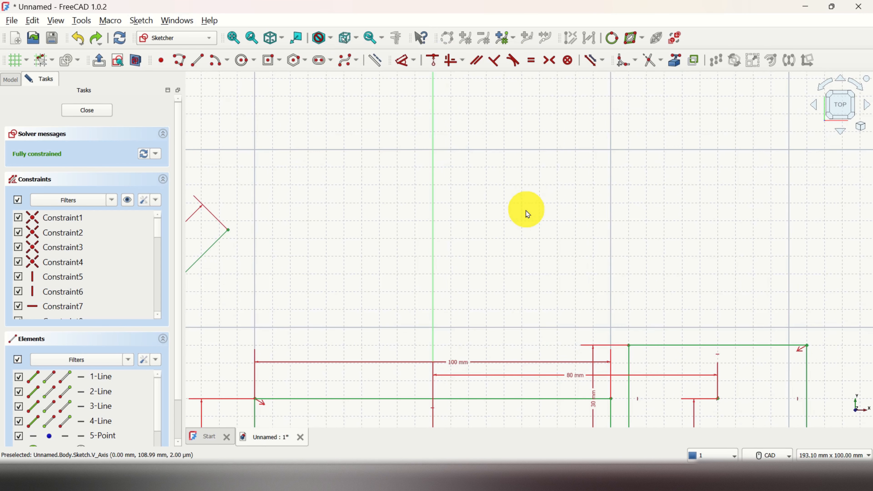
{"action": "scroll", "coordinate": [521, 210], "scroll_direction": "down", "scroll_amount": 2}
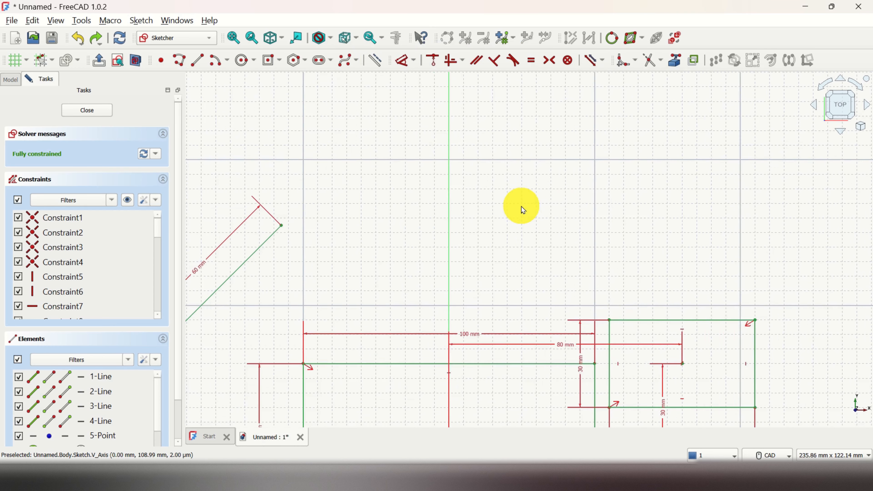
{"action": "left_click", "coordinate": [241, 61]}
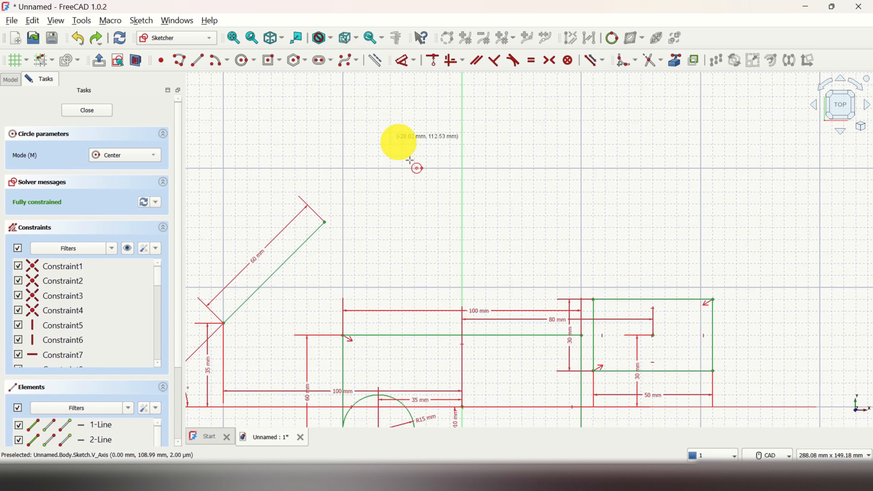
{"action": "left_click", "coordinate": [294, 109]}
{"action": "left_click", "coordinate": [314, 125]}
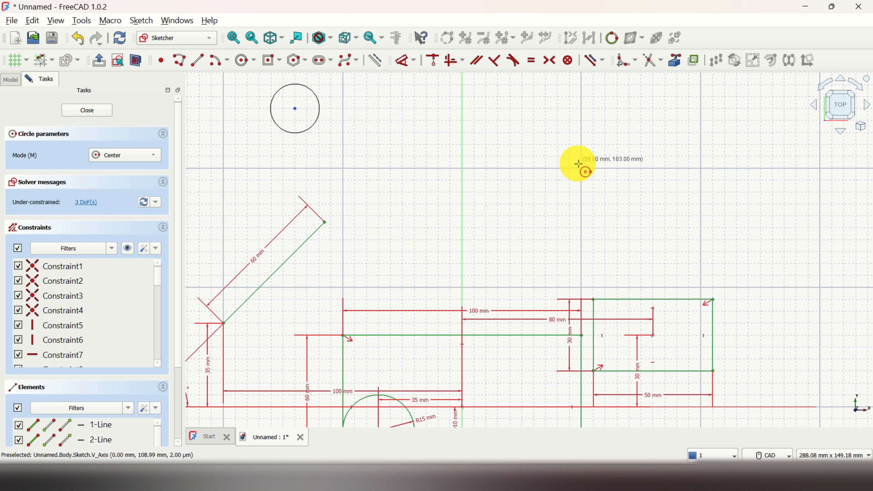
Step: Draw a second circle by center, radius about 17 mm, above and right of the main rectangle
{"action": "left_click", "coordinate": [568, 93]}
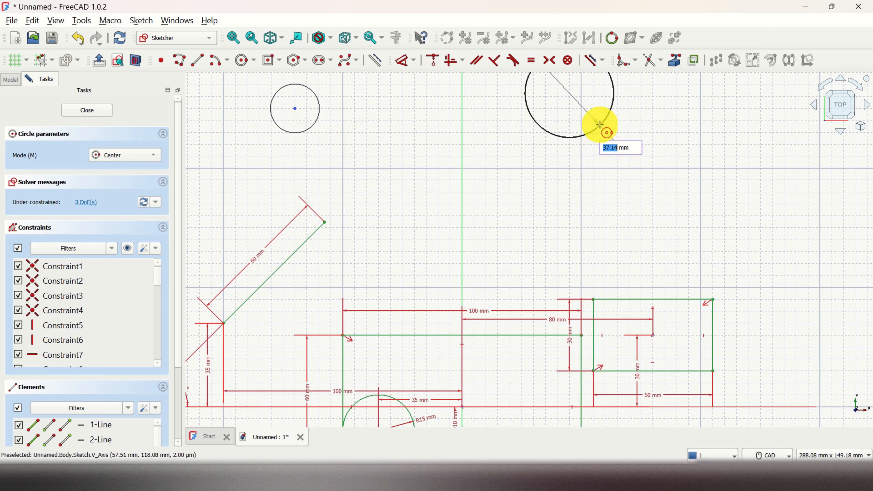
{"action": "left_click", "coordinate": [589, 110]}
{"action": "right_click", "coordinate": [526, 132]}
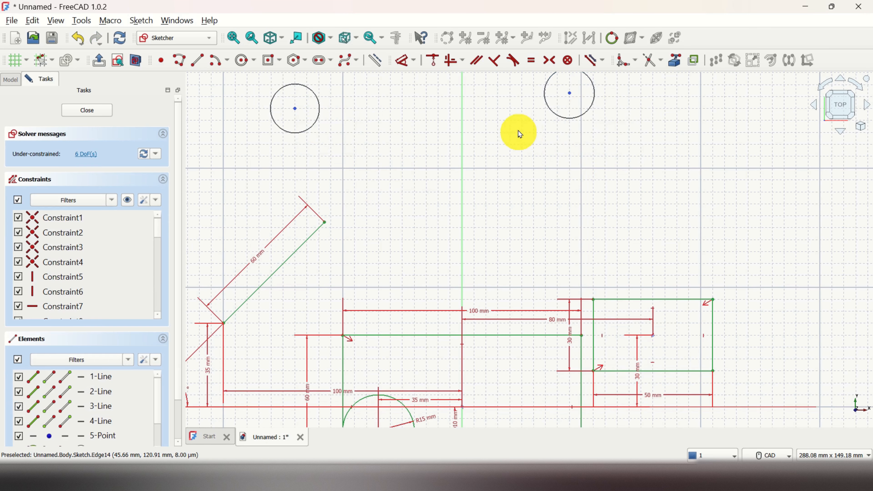
Step: Constrain the two circle centers symmetric about the vertical axis
{"action": "middle_click_drag", "start_coordinate": [519, 140], "coordinate": [551, 255]}
{"action": "scroll", "coordinate": [584, 229], "scroll_direction": "up", "scroll_amount": 1}
{"action": "scroll", "coordinate": [579, 234], "scroll_direction": "down", "scroll_amount": 3}
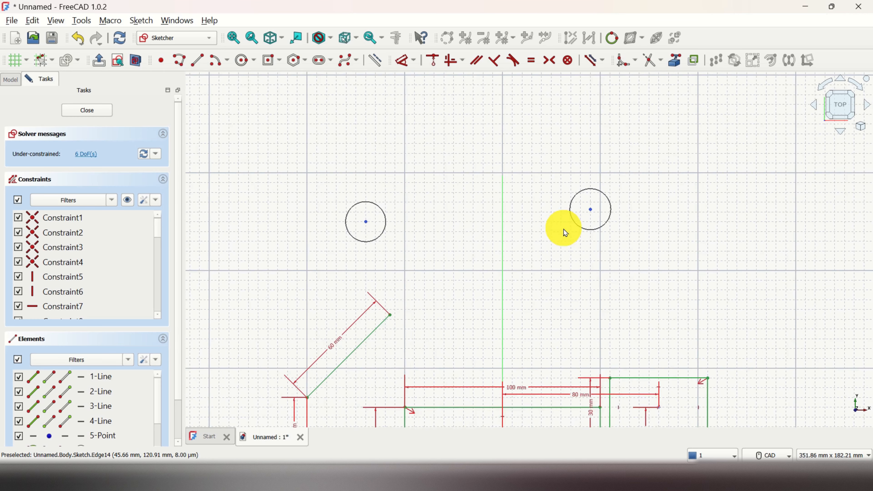
{"action": "scroll", "coordinate": [544, 255], "scroll_direction": "up", "scroll_amount": 2}
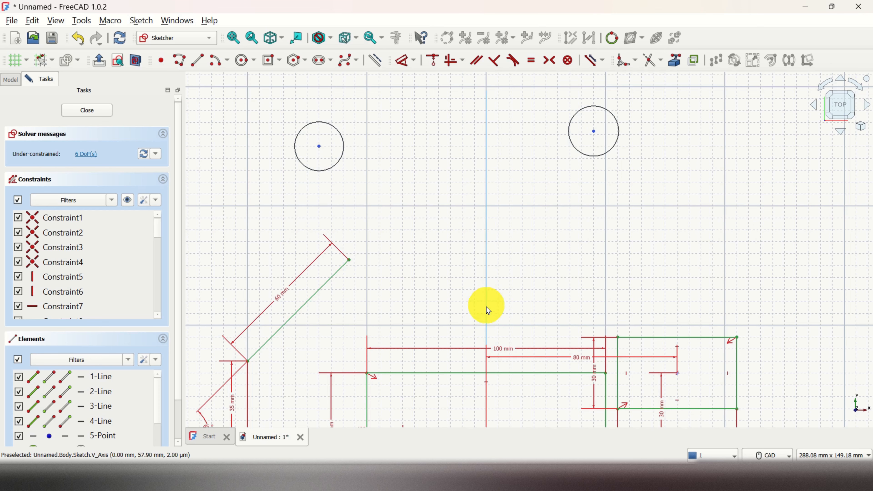
{"action": "scroll", "coordinate": [409, 151], "scroll_direction": "up", "scroll_amount": 1}
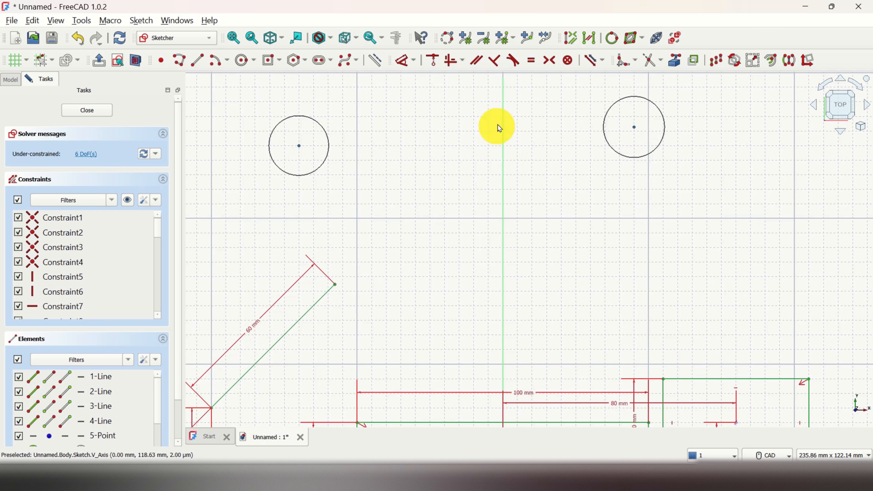
{"action": "left_click", "coordinate": [503, 217]}
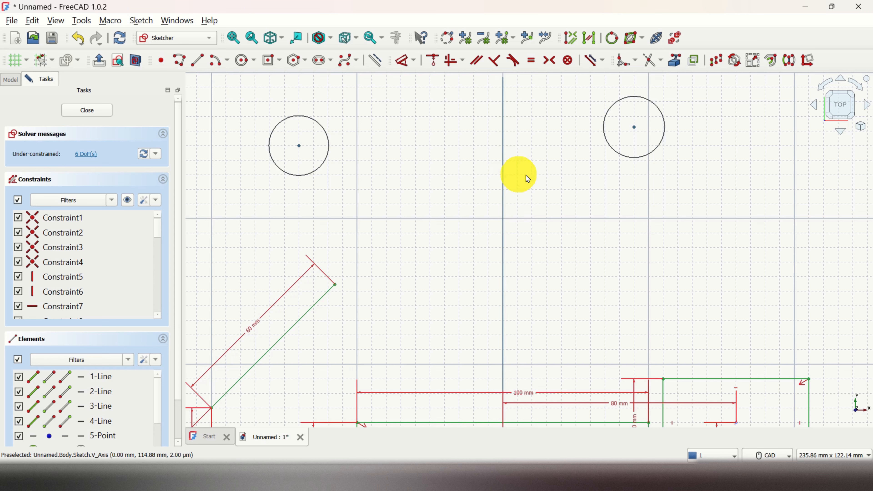
{"action": "left_click", "coordinate": [553, 64]}
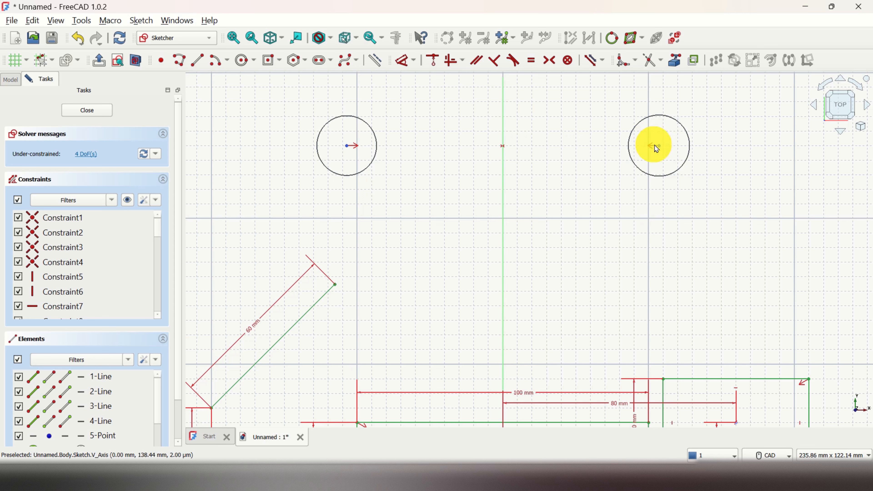
Step: Drag the symmetric circle pair lower, closer to the top of the main rectangle
{"action": "left_click_drag", "start_coordinate": [659, 147], "coordinate": [682, 195]}
{"action": "left_click_drag", "start_coordinate": [314, 195], "coordinate": [418, 260]}
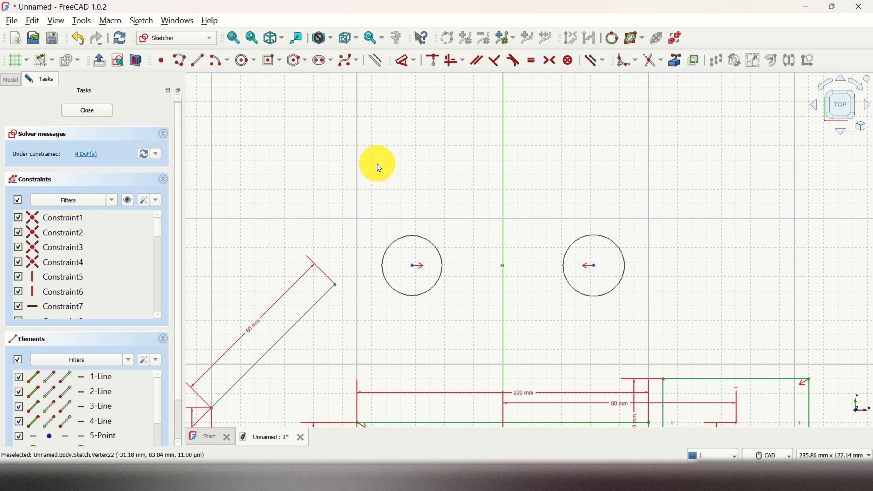